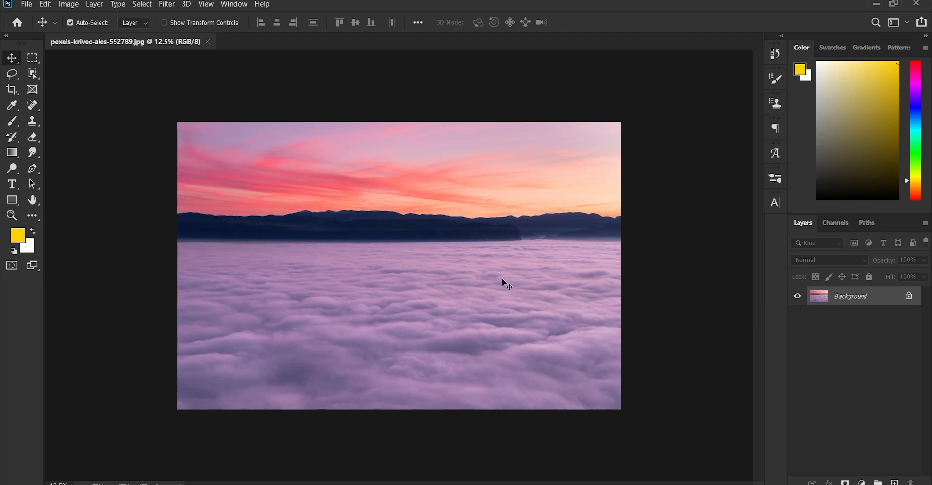
# Step: Crop the photo to a 16:9 aspect ratio
pyautogui.click(12, 90)
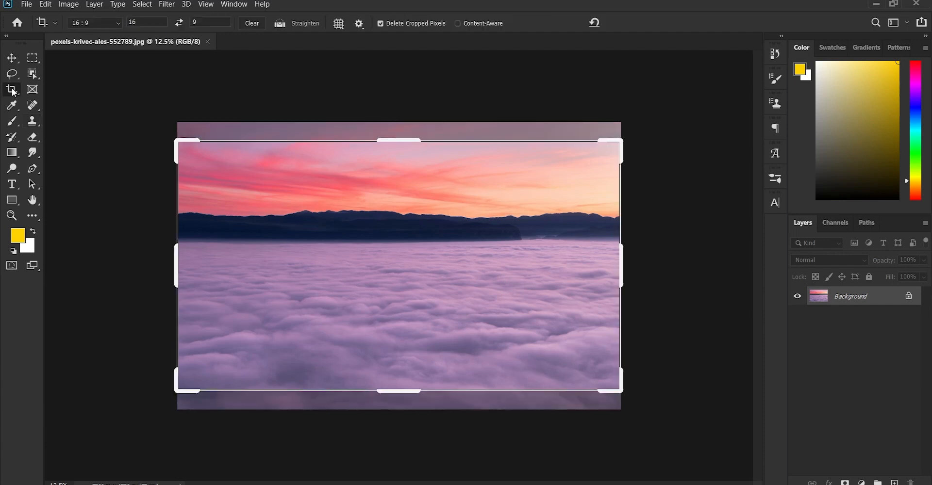
pyautogui.click(119, 24)
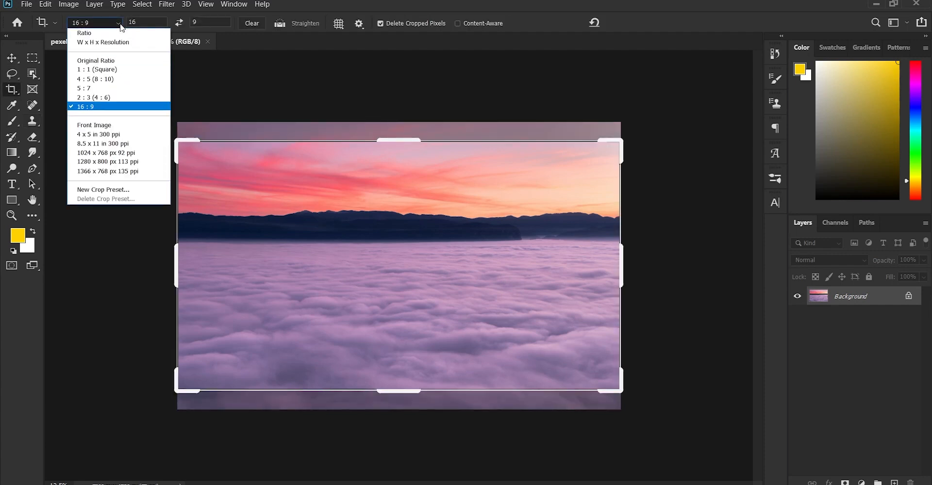
pyautogui.click(119, 23)
pyautogui.click(120, 23)
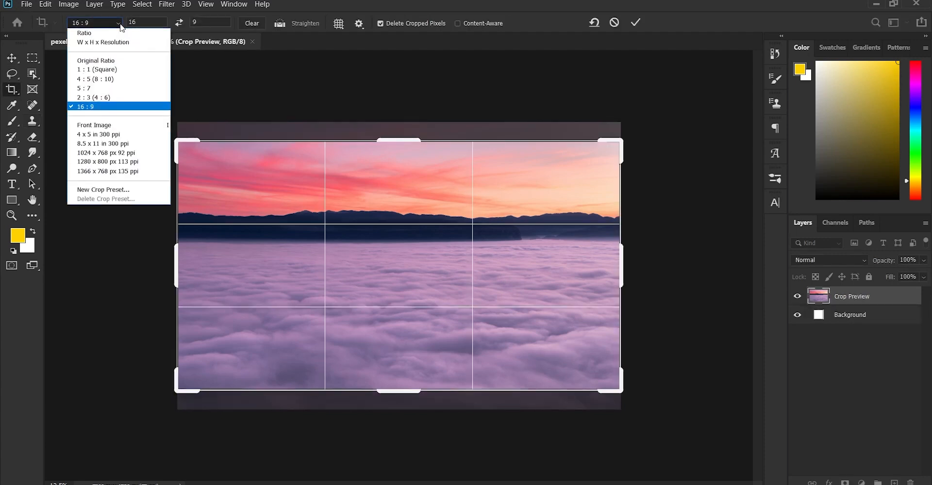
pyautogui.click(91, 109)
pyautogui.click(634, 22)
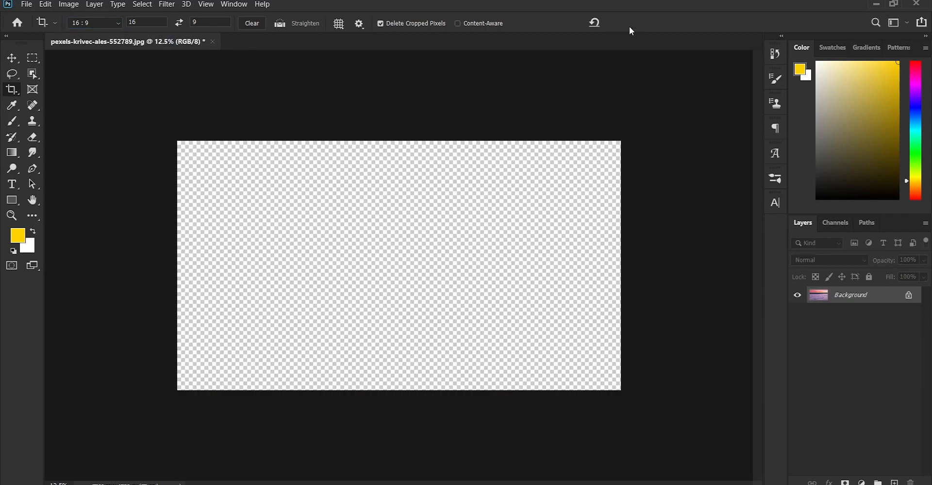
# Step: Resize the image to 1920 px wide with proportions kept, and fit the canvas to the view
pyautogui.click(68, 5)
pyautogui.click(87, 87)
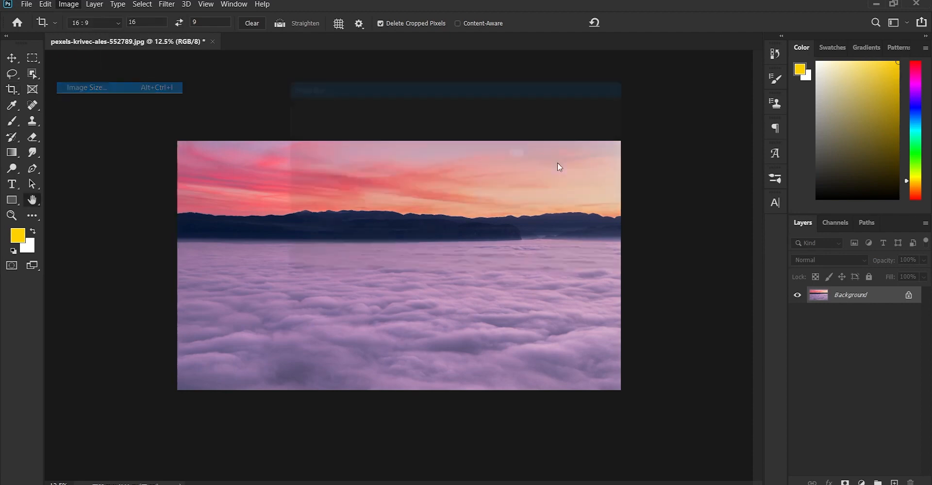
pyautogui.write('1920')
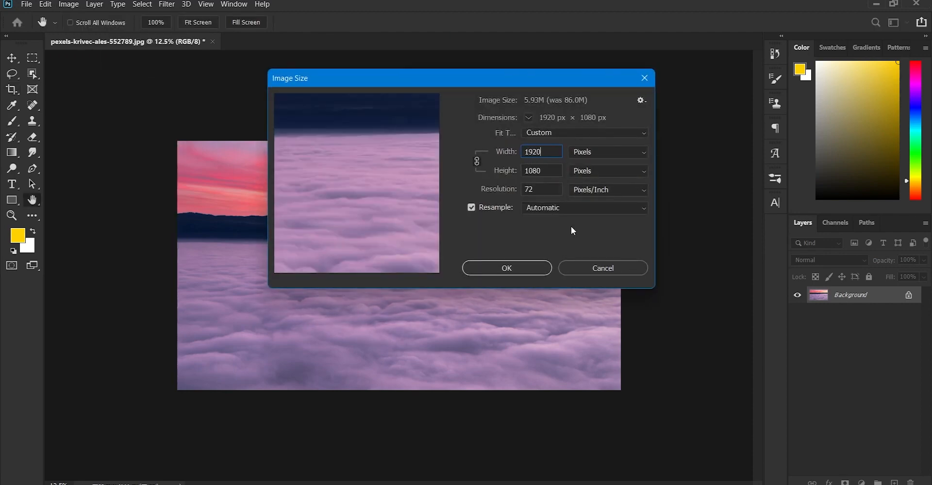
pyautogui.click(514, 263)
pyautogui.press('c')
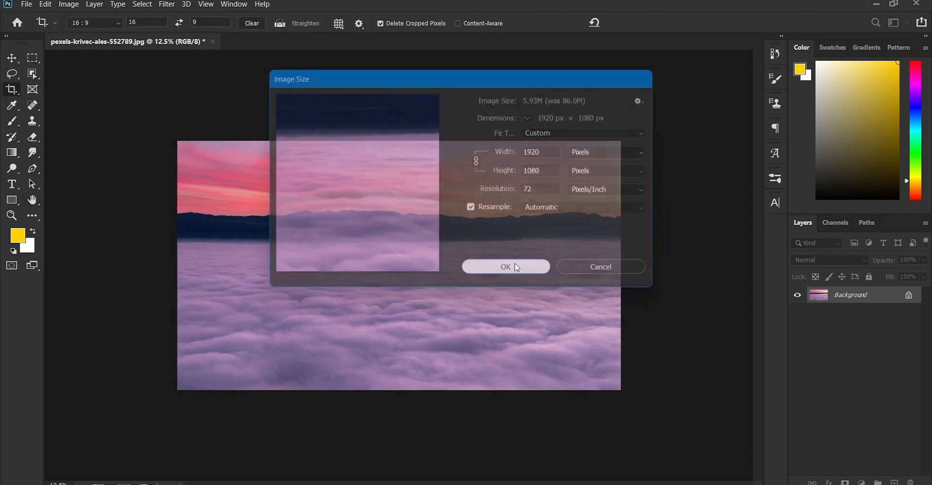
pyautogui.hotkey('ctrl', '0')
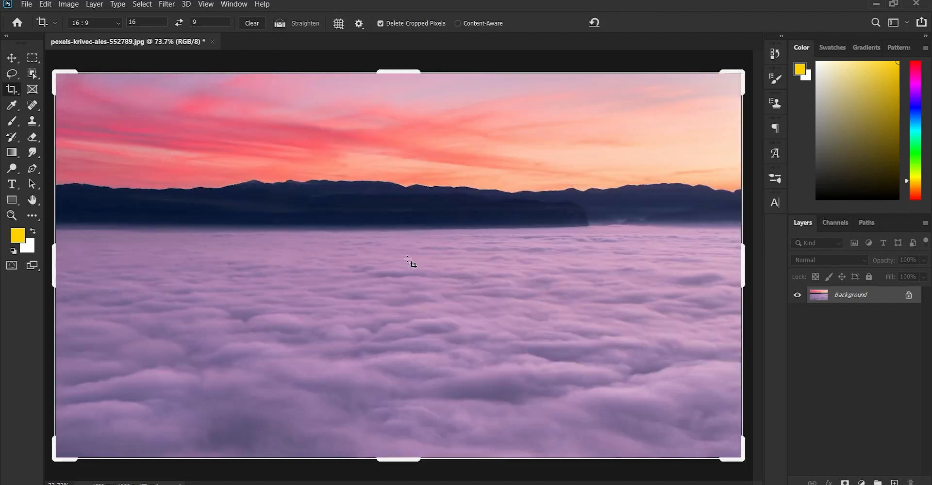
pyautogui.press('v')
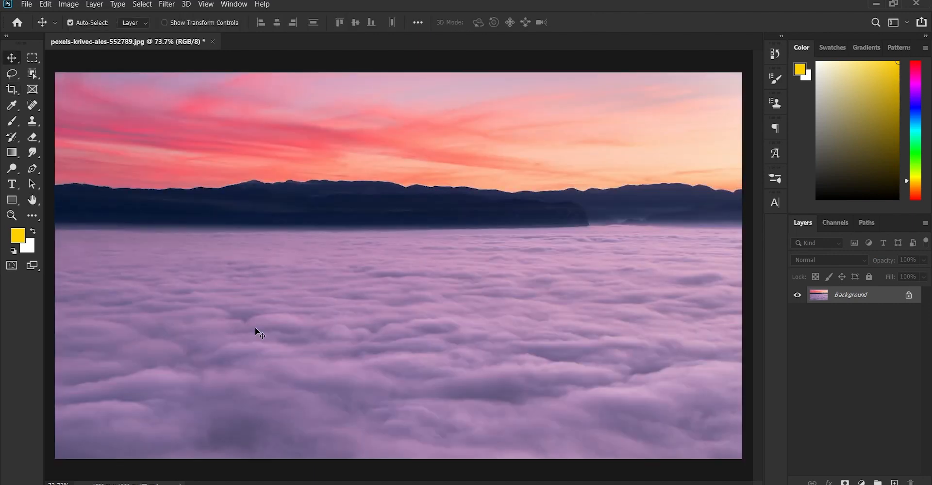
# Step: In Quick Mask mode, paint over the clouds and the sky with a brush enlarged to 400 px, leaving the mountain band unpainted
pyautogui.press('q')
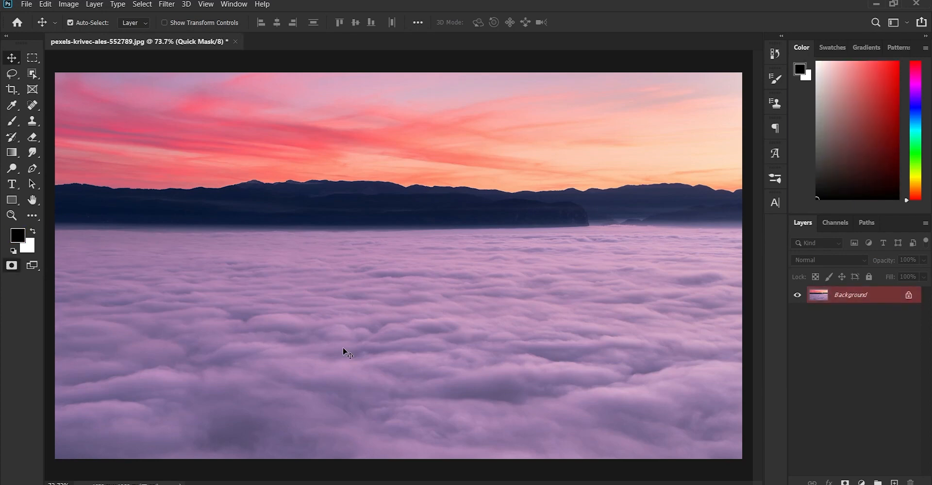
pyautogui.press('b')
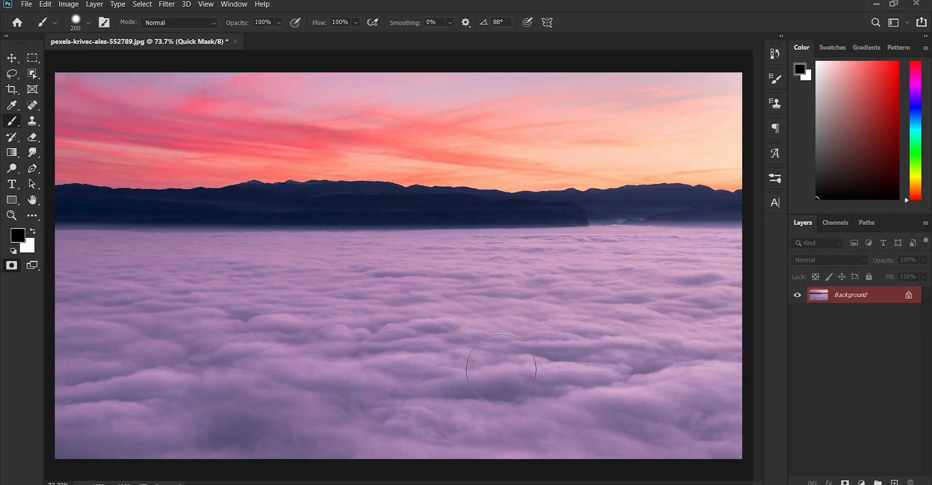
pyautogui.moveTo(688, 418)
pyautogui.mouseDown()
pyautogui.moveTo(732, 433)
pyautogui.moveTo(534, 387)
pyautogui.mouseUp()
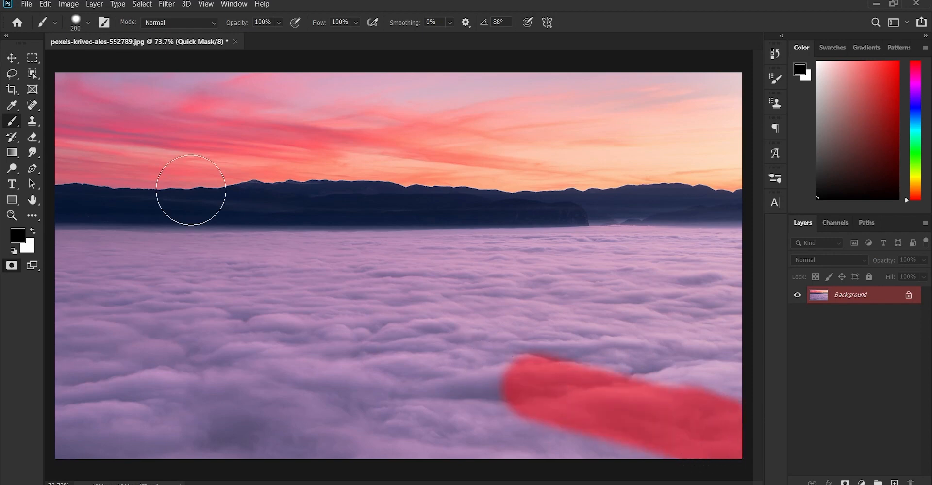
pyautogui.click(84, 23)
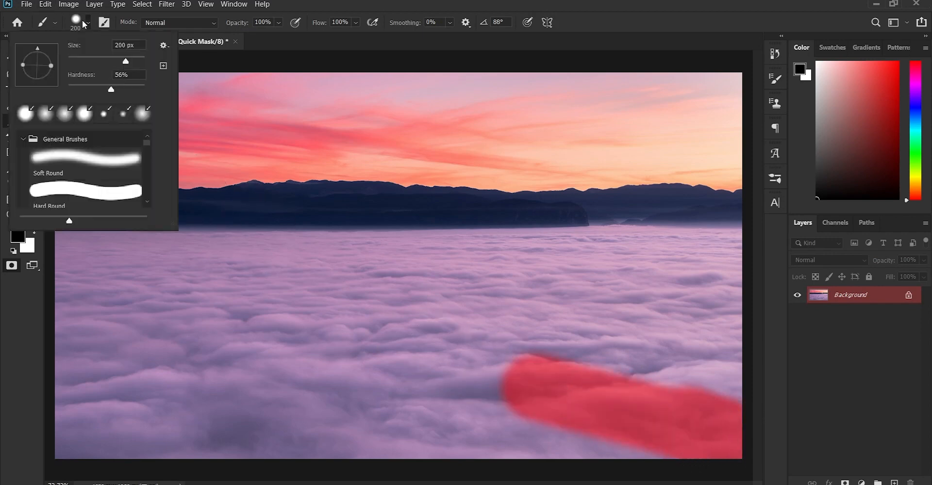
pyautogui.moveTo(461, 365)
pyautogui.mouseDown()
pyautogui.moveTo(614, 379)
pyautogui.moveTo(332, 453)
pyautogui.moveTo(92, 427)
pyautogui.mouseUp()
pyautogui.press(']')
pyautogui.press(']')
pyautogui.press(']')
pyautogui.moveTo(194, 401)
pyautogui.mouseDown()
pyautogui.moveTo(68, 433)
pyautogui.moveTo(131, 340)
pyautogui.moveTo(127, 318)
pyautogui.moveTo(92, 308)
pyautogui.moveTo(729, 332)
pyautogui.moveTo(708, 342)
pyautogui.moveTo(714, 296)
pyautogui.moveTo(540, 290)
pyautogui.moveTo(210, 301)
pyautogui.moveTo(98, 320)
pyautogui.mouseUp()
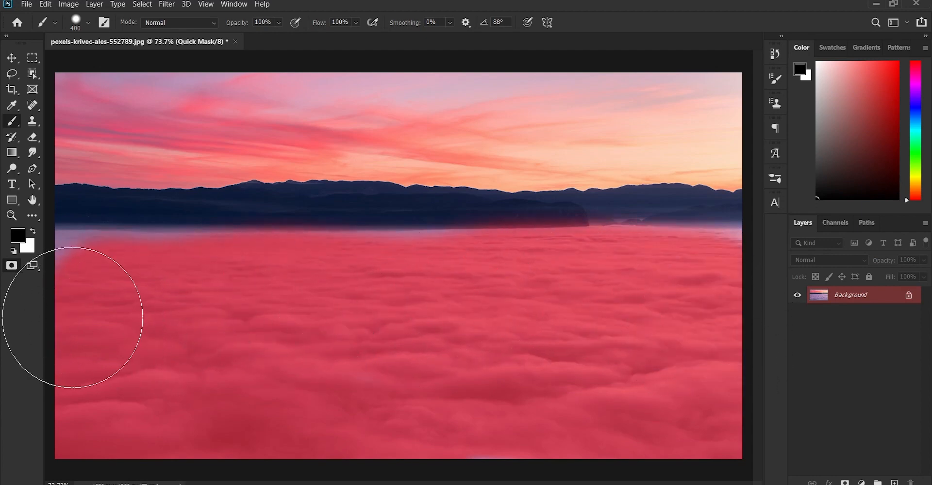
pyautogui.moveTo(102, 67)
pyautogui.mouseDown()
pyautogui.moveTo(200, 80)
pyautogui.moveTo(676, 93)
pyautogui.moveTo(703, 104)
pyautogui.moveTo(401, 100)
pyautogui.mouseUp()
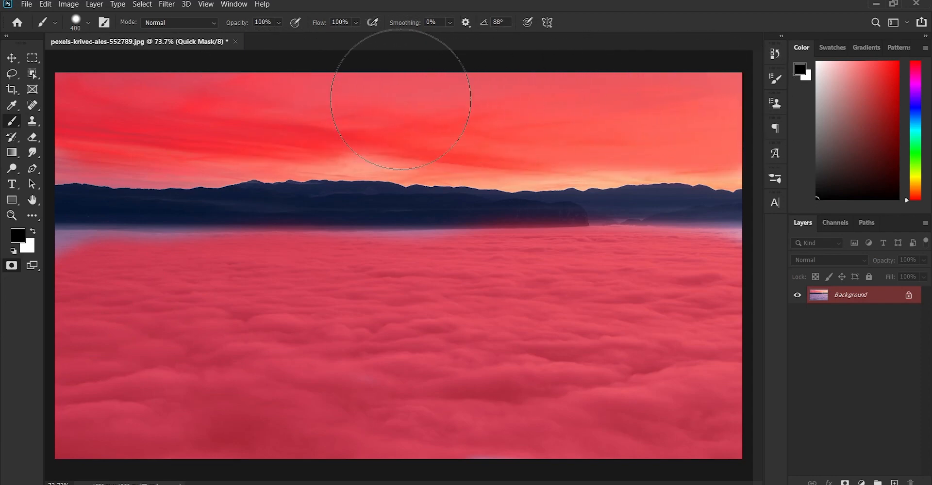
# Step: Turn the mask into an inverted selection covering the sky and clouds, and copy that area to a new layer
pyautogui.press('q')
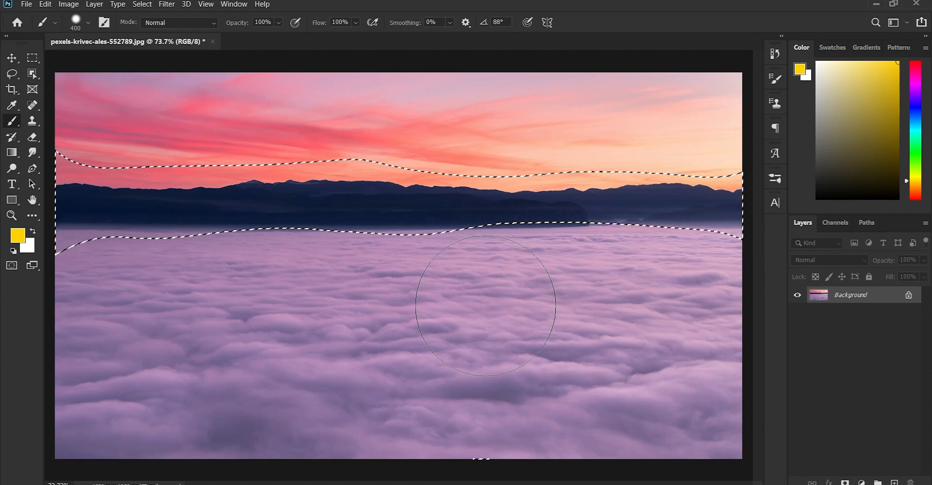
pyautogui.click(146, 7)
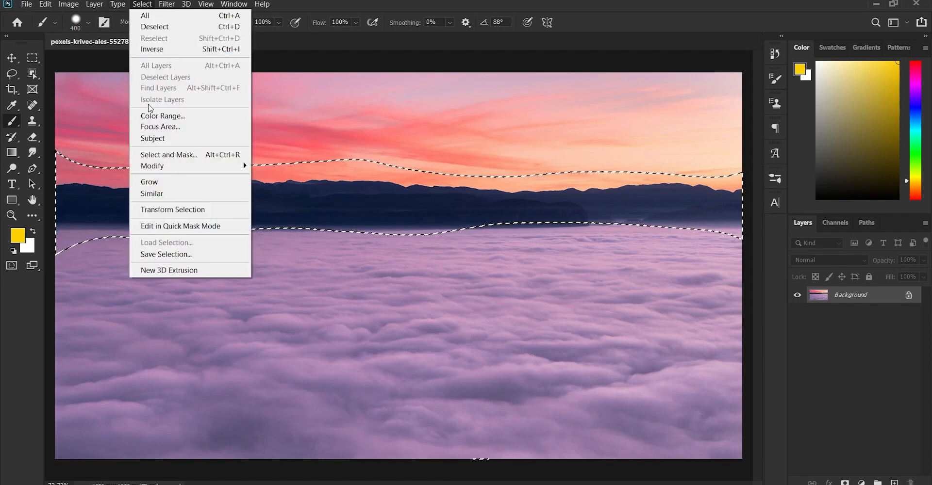
pyautogui.click(160, 52)
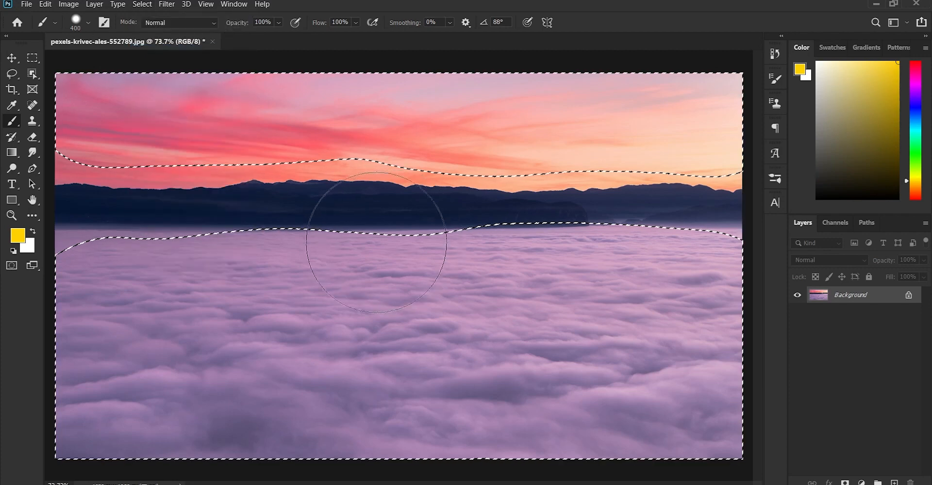
pyautogui.hotkey('ctrl', 'j')
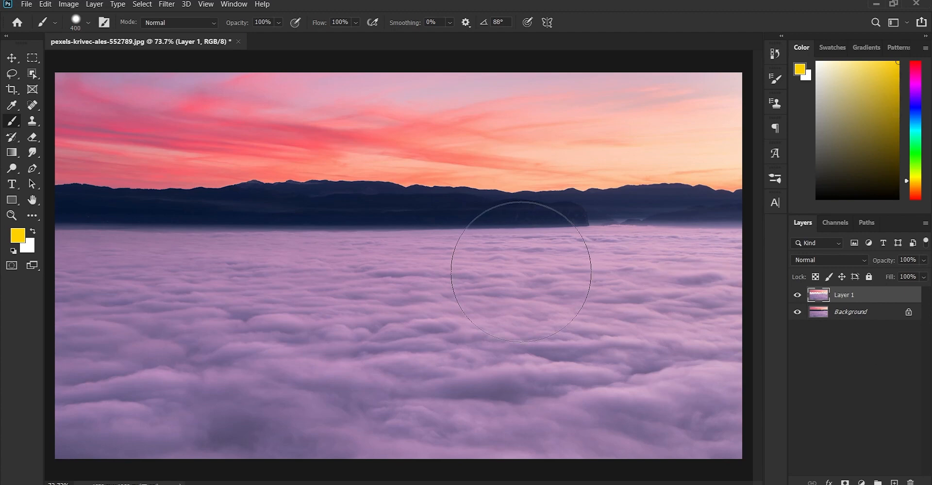
# Step: Move Layer 1 left, level with the canvas top and bottom, and stretch its right side out to the canvas's right edge
pyautogui.press('v')
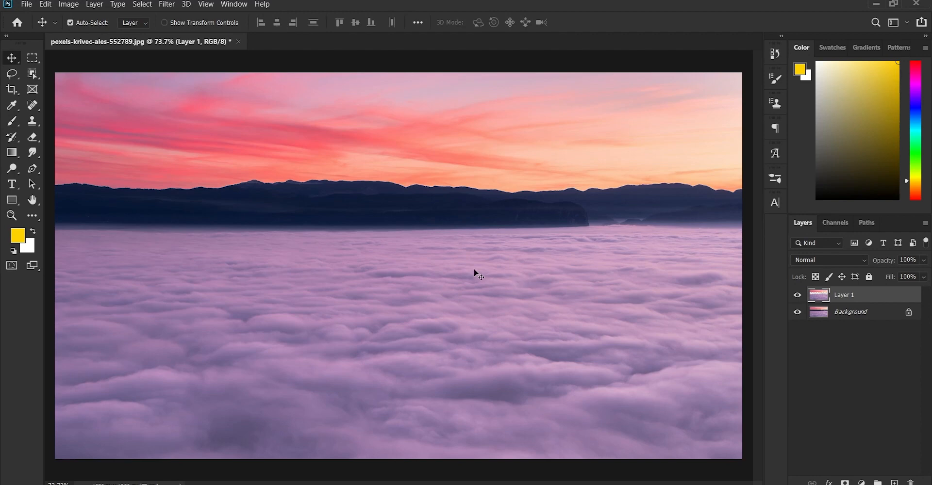
pyautogui.moveTo(478, 274); pyautogui.dragTo(343, 276)
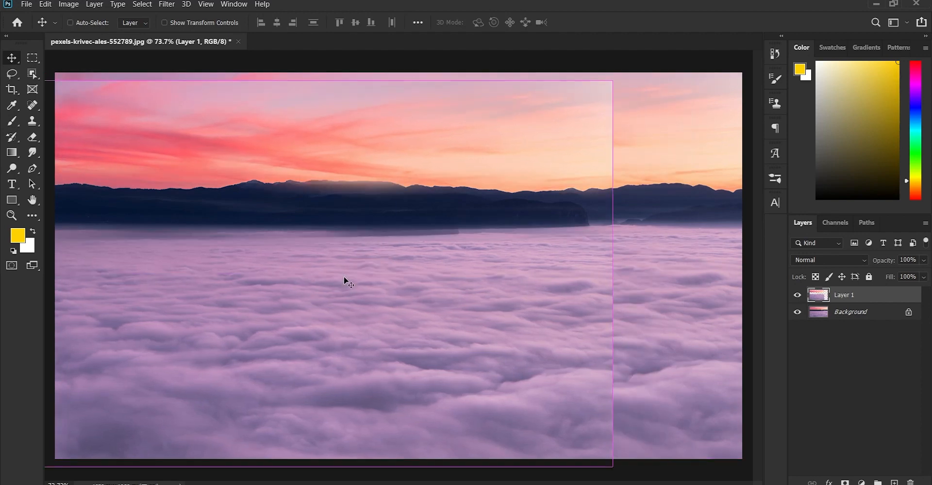
pyautogui.hotkey('ctrl', '-')
pyautogui.hotkey('ctrl', 't')
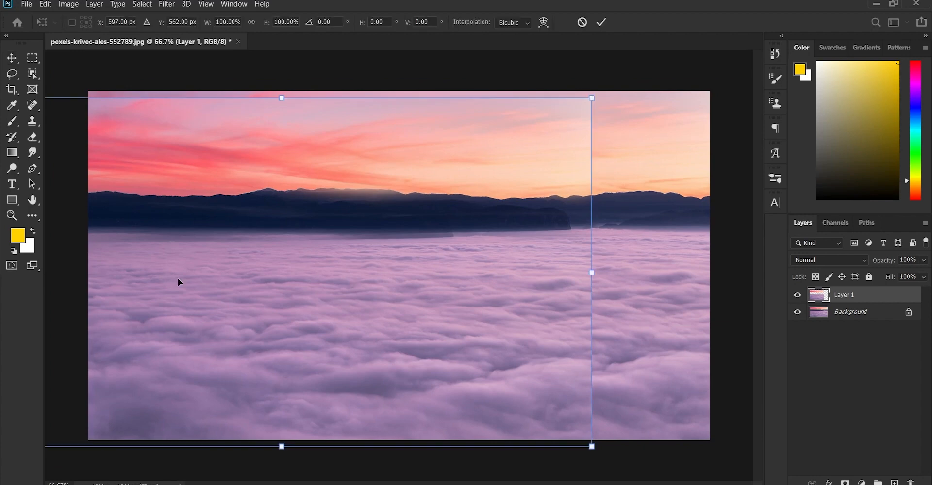
pyautogui.moveTo(177, 278); pyautogui.dragTo(180, 267)
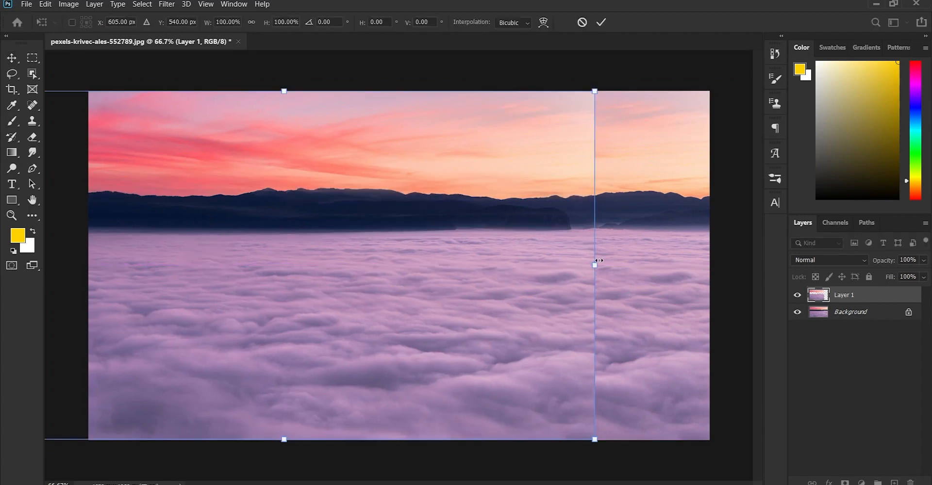
pyautogui.moveTo(600, 260); pyautogui.dragTo(713, 275)
pyautogui.press('Return')
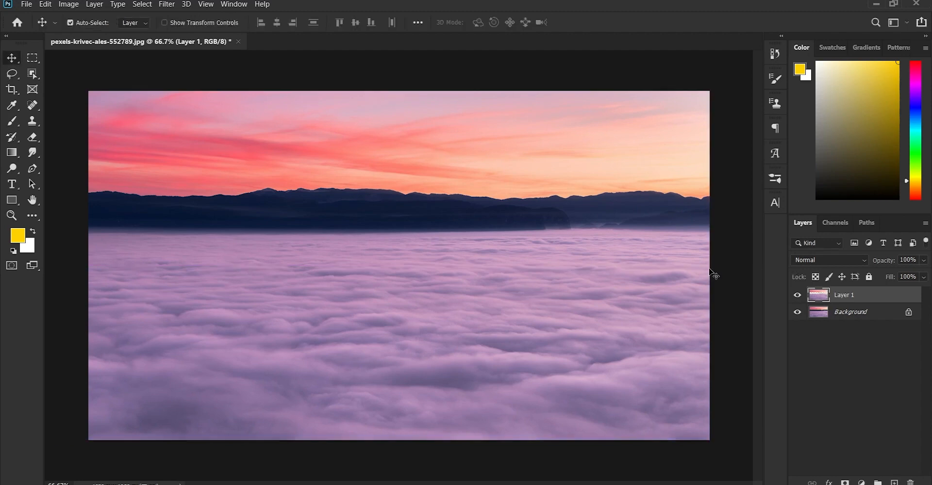
pyautogui.hotkey('ctrl', '-')
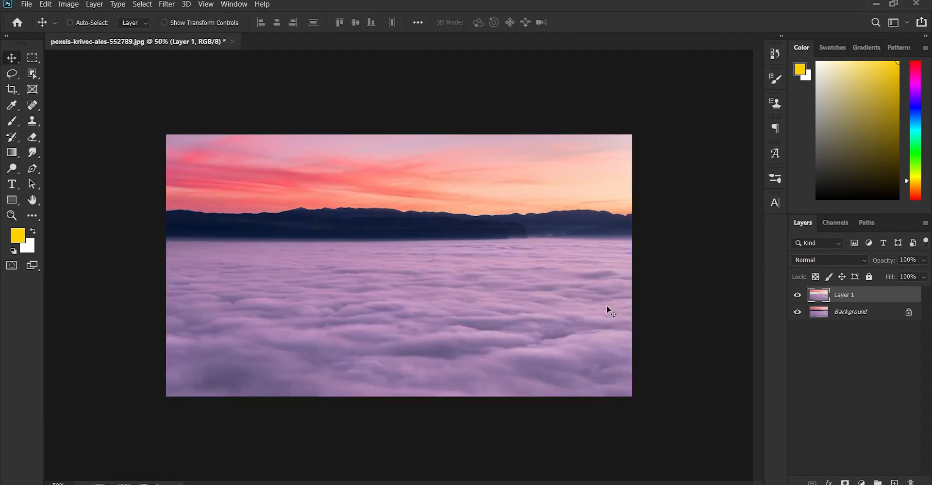
pyautogui.hotkey('ctrl', 't')
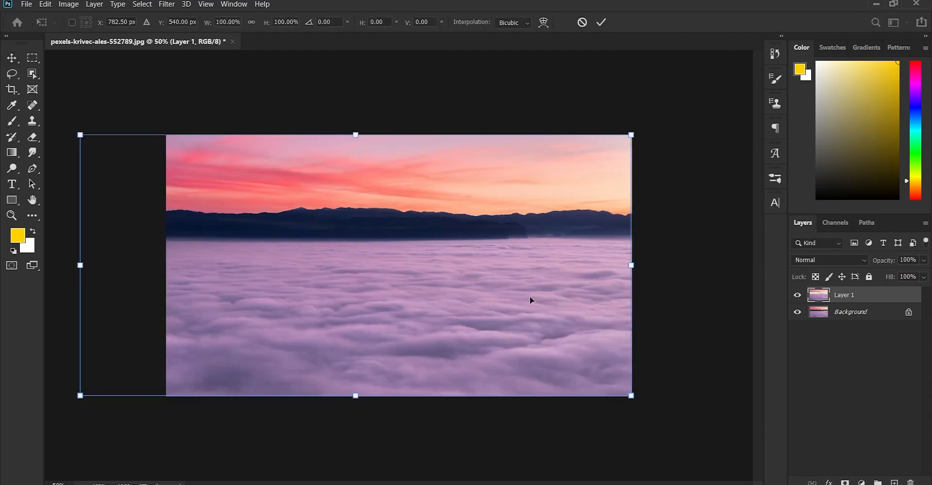
pyautogui.press('Return')
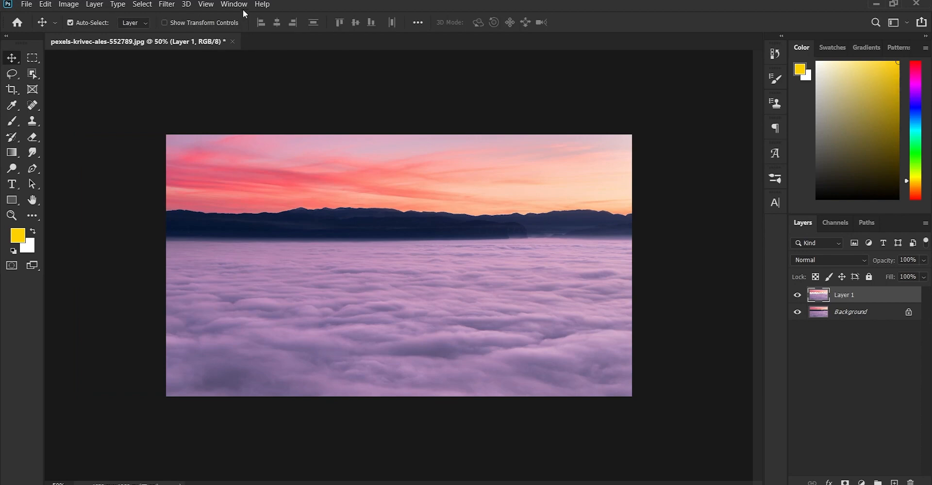
# Step: Create a video timeline for the document and unlock the Background layer so that it is included
pyautogui.click(229, 5)
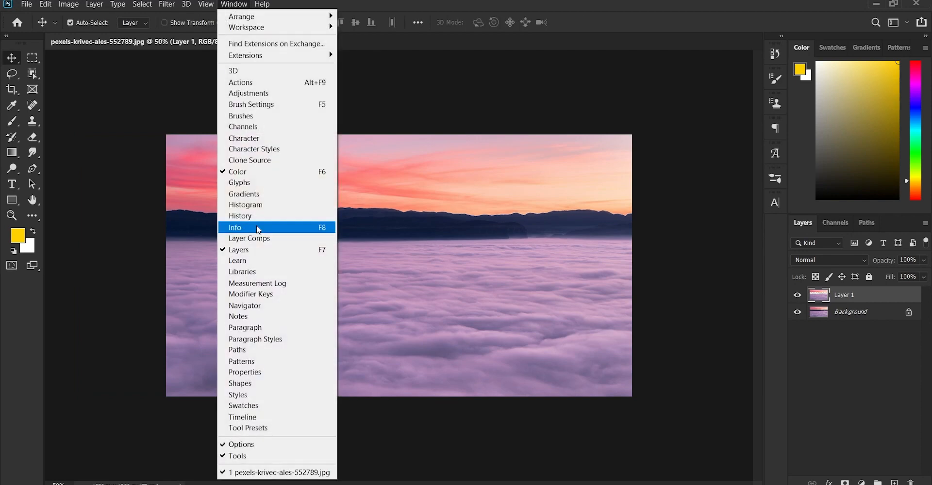
pyautogui.click(239, 418)
pyautogui.click(374, 426)
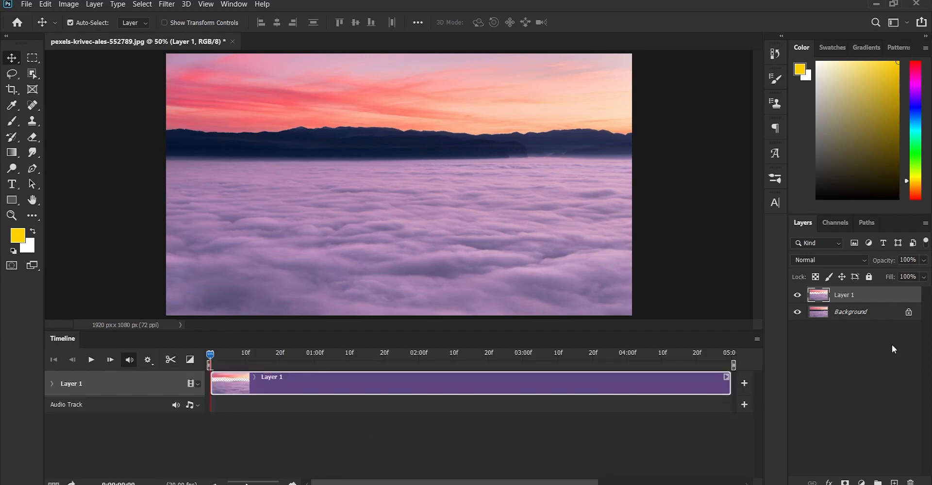
pyautogui.click(907, 315)
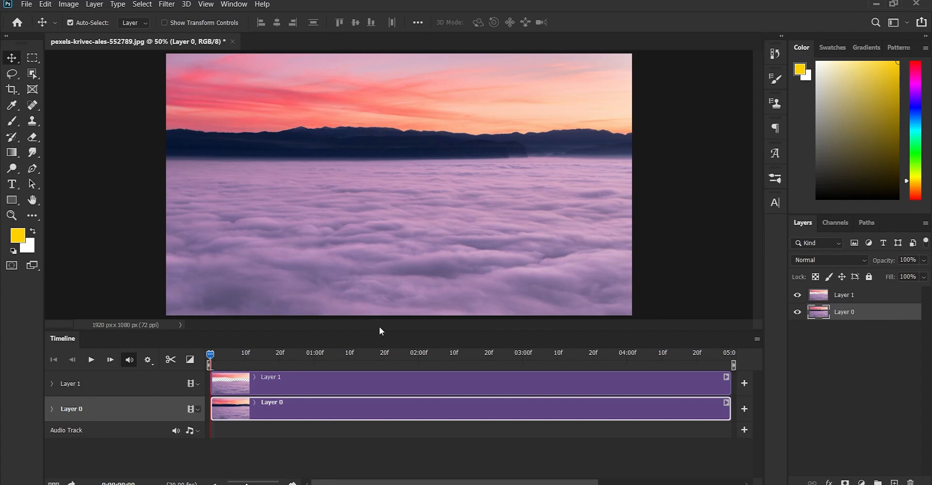
pyautogui.moveTo(379, 332); pyautogui.dragTo(380, 312)
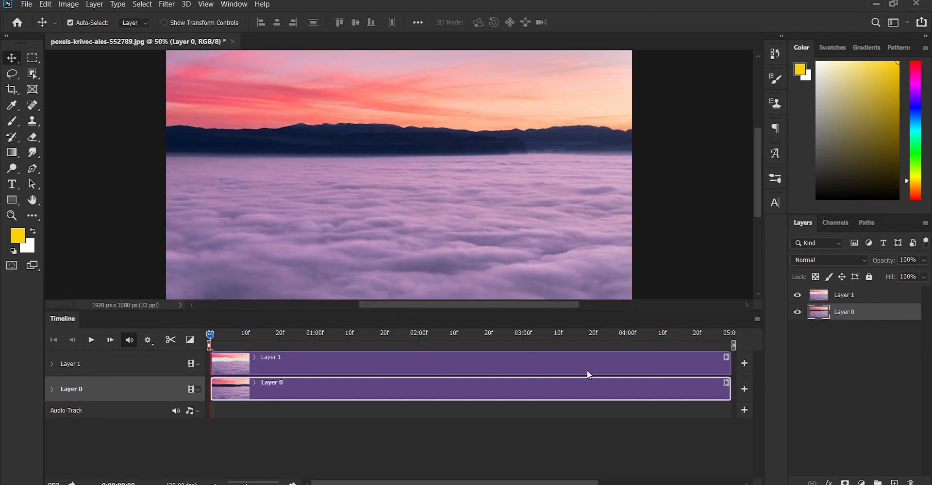
# Step: Check that timeline playback is set to loop, and add a Position keyframe to Layer 1 at the start of the timeline
pyautogui.click(149, 340)
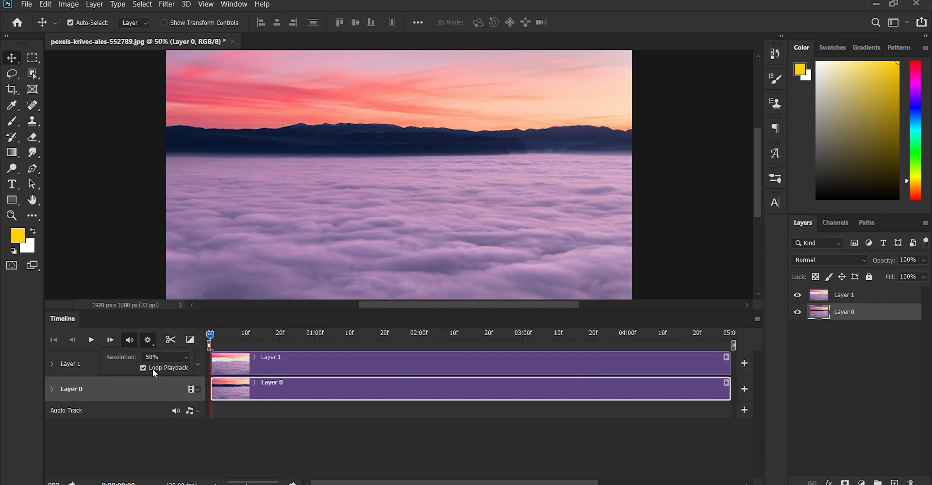
pyautogui.click(151, 339)
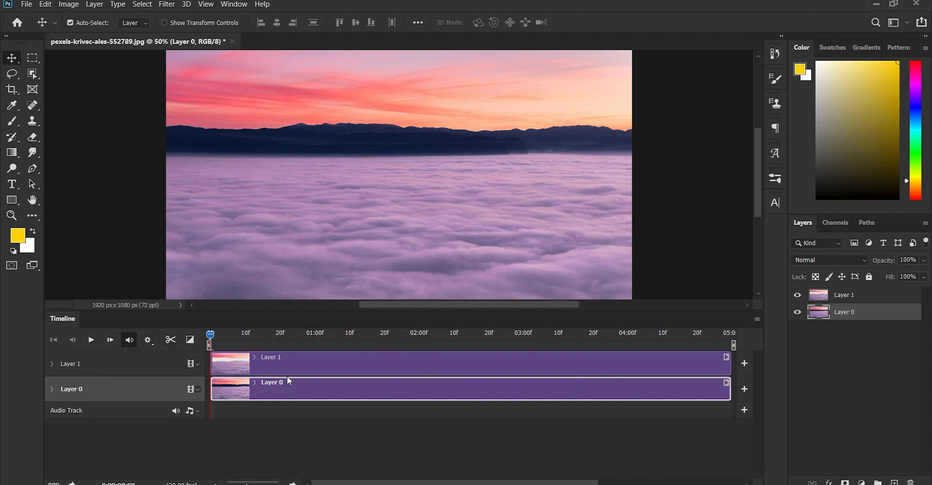
pyautogui.click(51, 364)
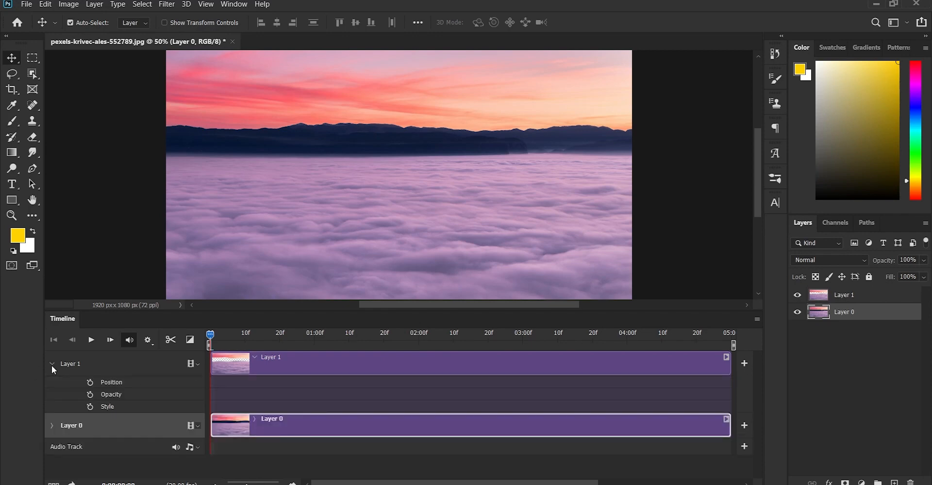
pyautogui.click(90, 383)
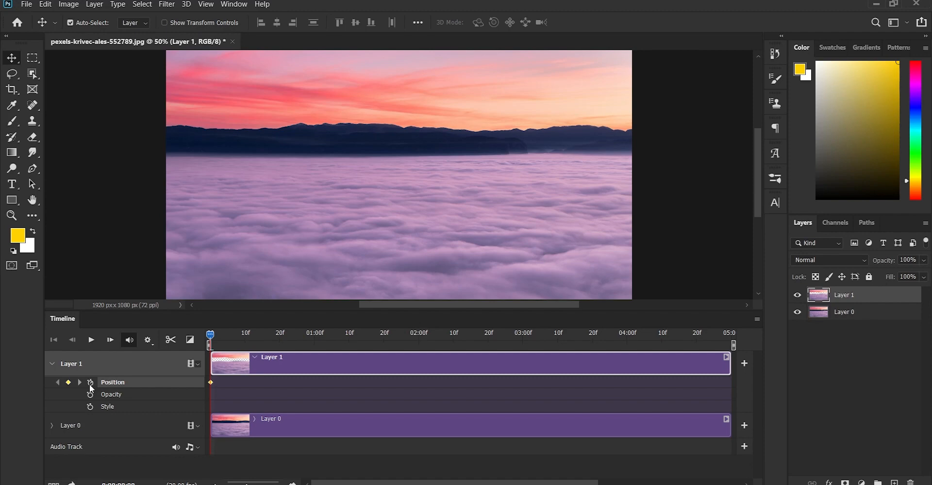
# Step: At the timeline's end, add an Opacity keyframe to Layer 1 and shift the layer with Free Transform to record a Position keyframe
pyautogui.moveTo(210, 336); pyautogui.dragTo(721, 345)
pyautogui.click(91, 395)
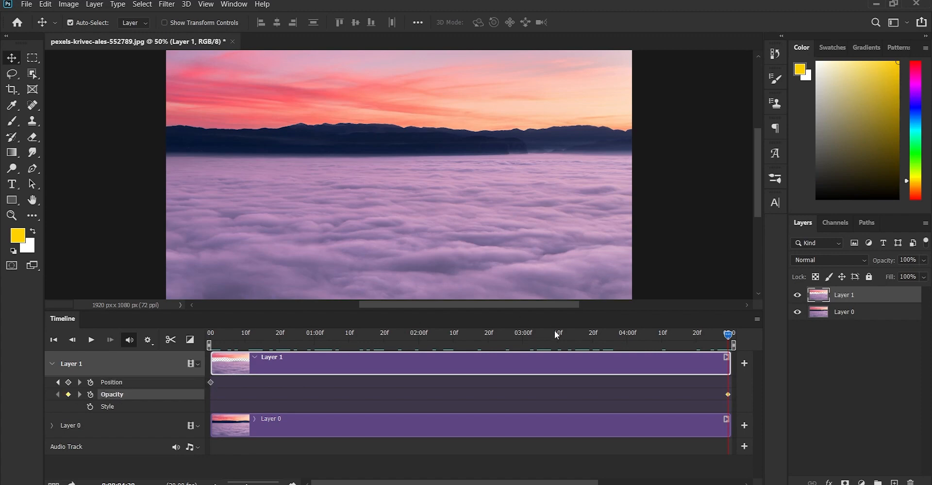
pyautogui.hotkey('ctrl', 't')
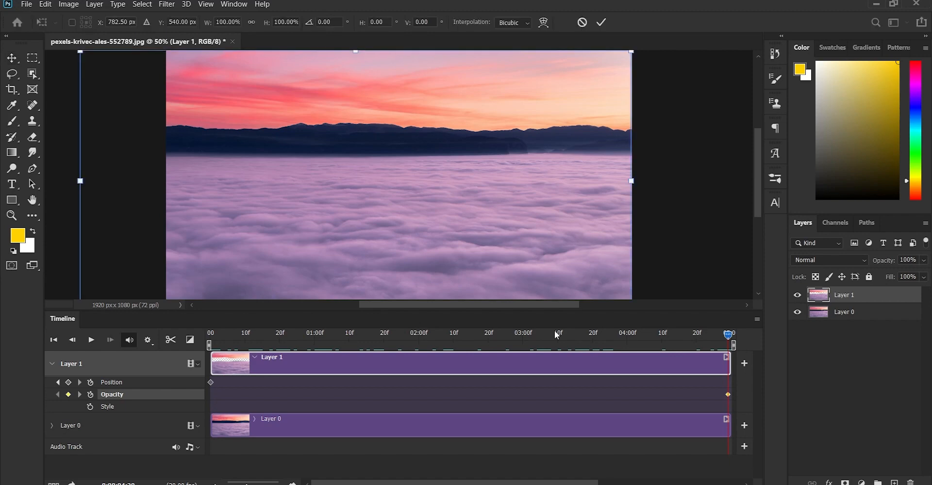
pyautogui.press('Return')
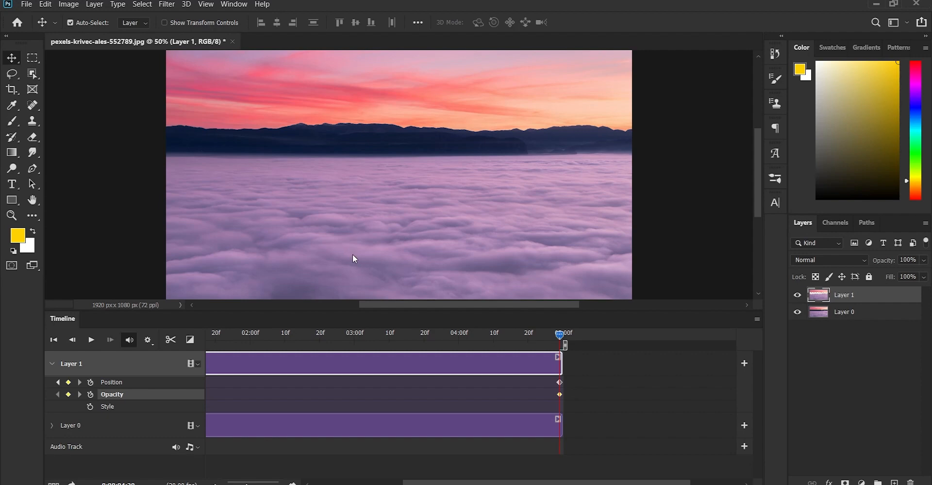
# Step: Play back and scrub through the animation to check the sky and cloud movement with the whole canvas in view
pyautogui.press('space')
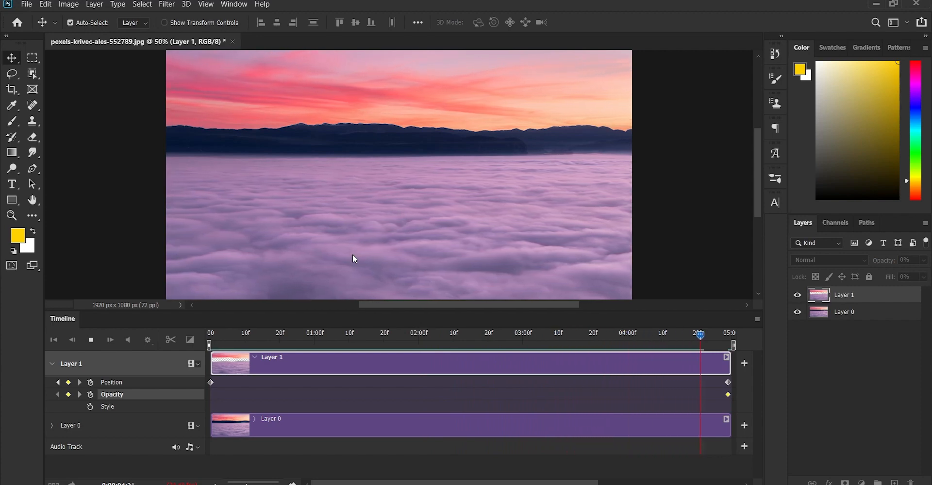
pyautogui.hotkey('ctrl', '-')
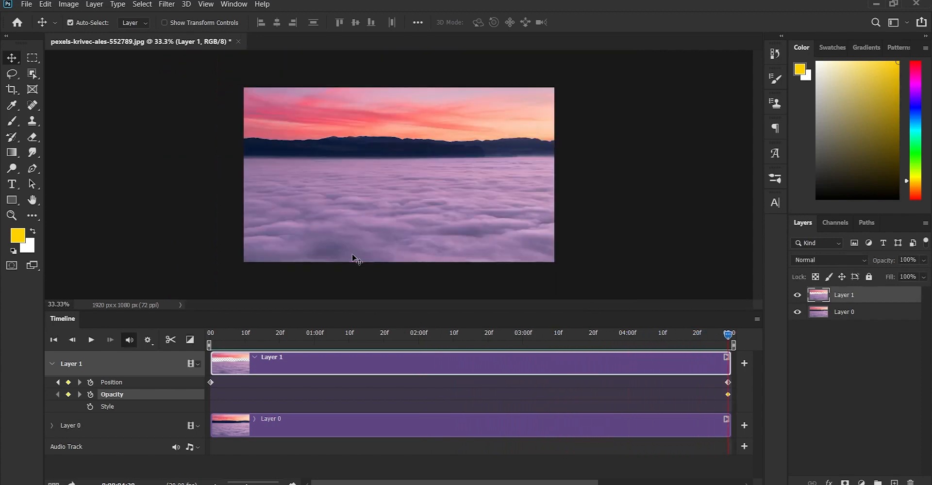
pyautogui.moveTo(727, 334); pyautogui.dragTo(263, 343)
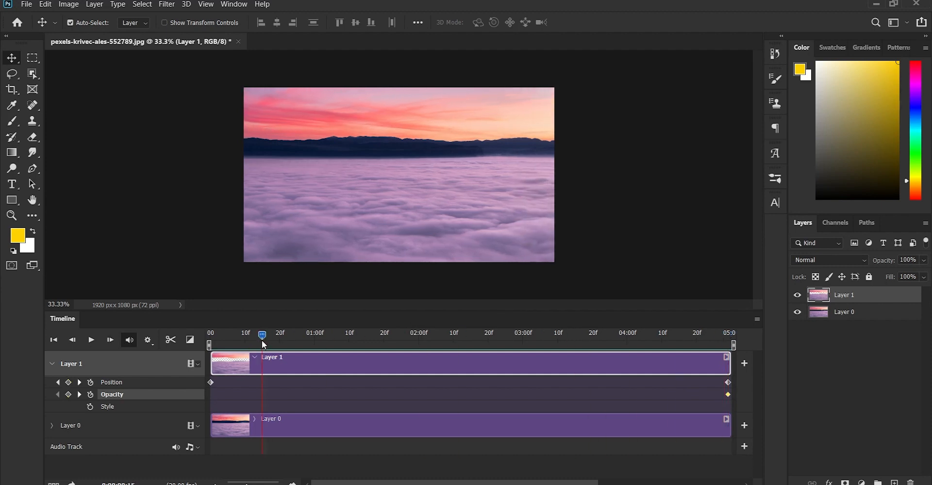
pyautogui.hotkey('ctrl', '0')
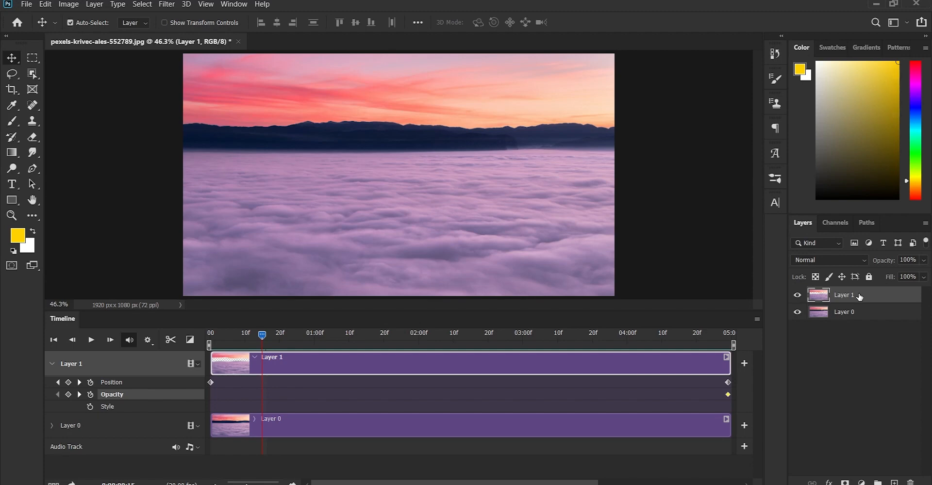
# Step: Put Layer 1 into a group of its own and duplicate that group
pyautogui.hotkey('ctrl', 'g')
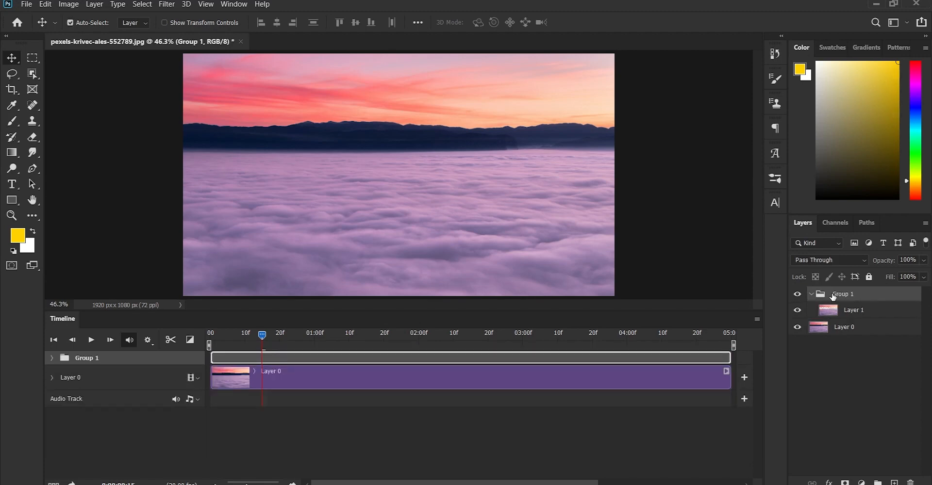
pyautogui.click(812, 295)
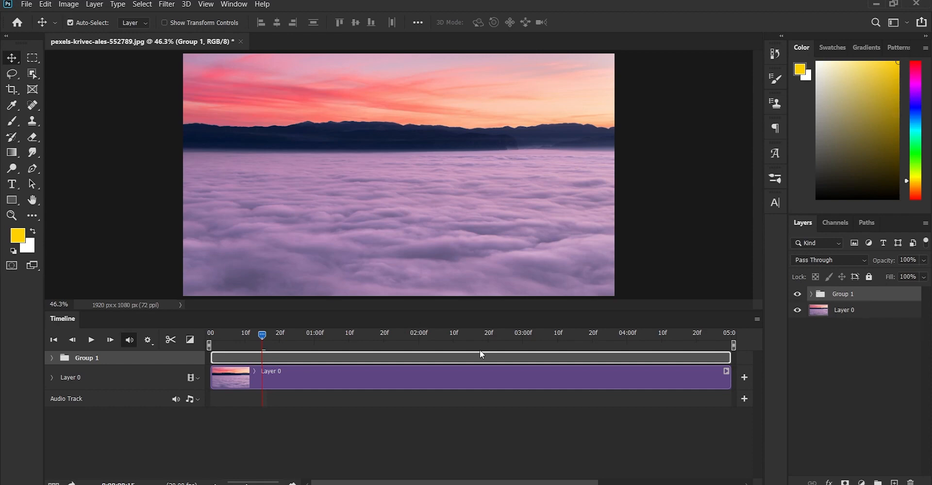
pyautogui.hotkey('ctrl', 'j')
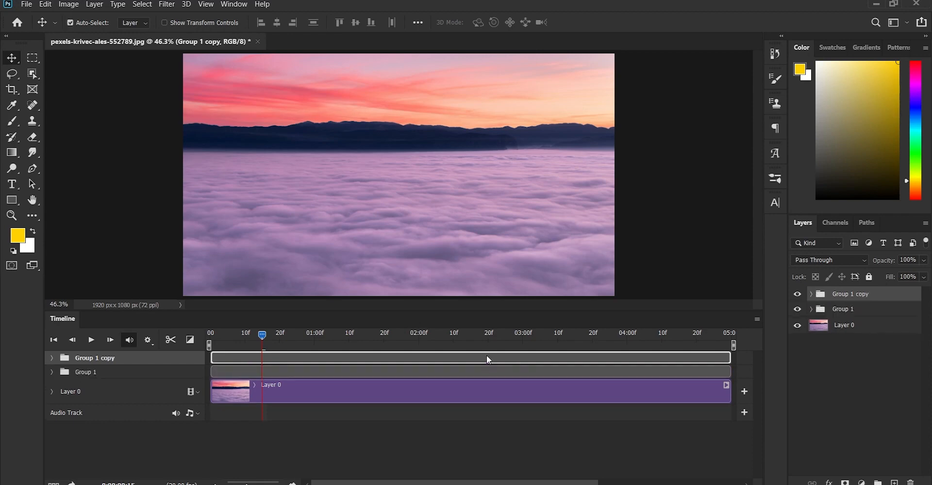
# Step: Expand Group 1 copy in the timeline and shift its Layer 1 clip to start at about 2.2 seconds
pyautogui.click(51, 358)
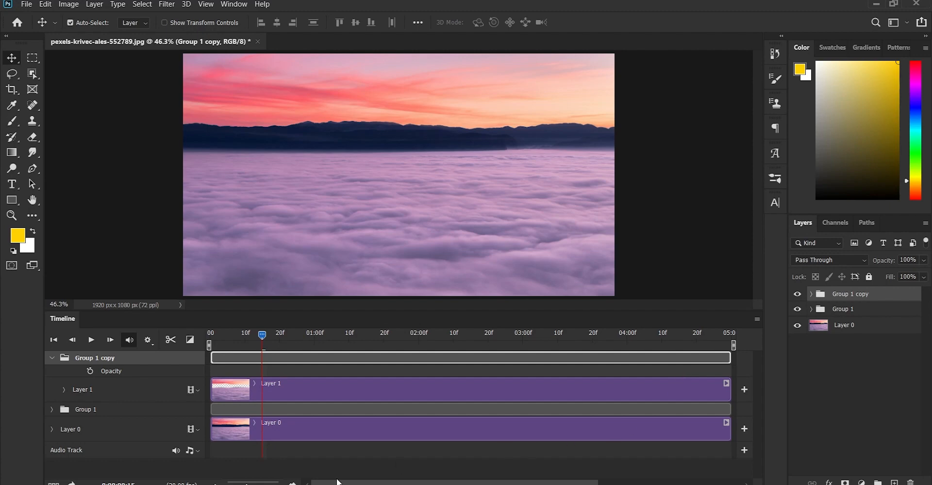
pyautogui.moveTo(247, 484)
pyautogui.mouseDown()
pyautogui.moveTo(229, 484)
pyautogui.moveTo(250, 484)
pyautogui.mouseUp()
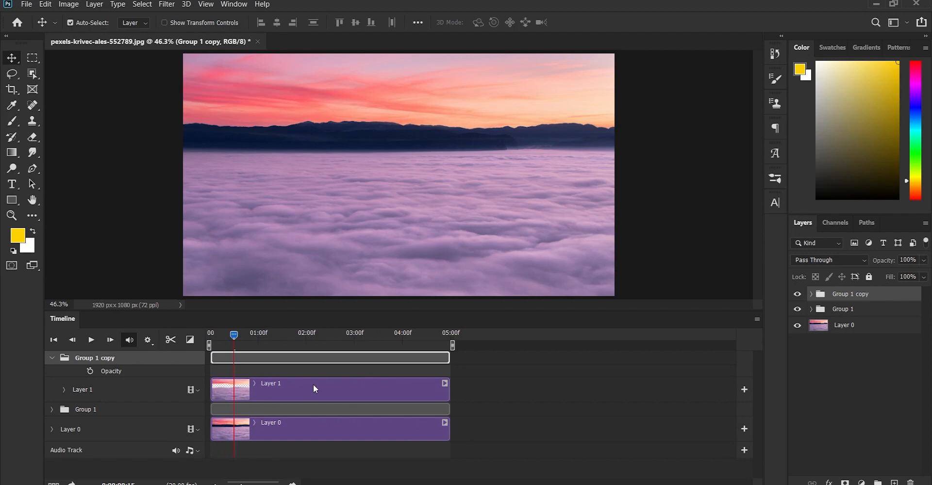
pyautogui.moveTo(313, 385); pyautogui.dragTo(425, 385)
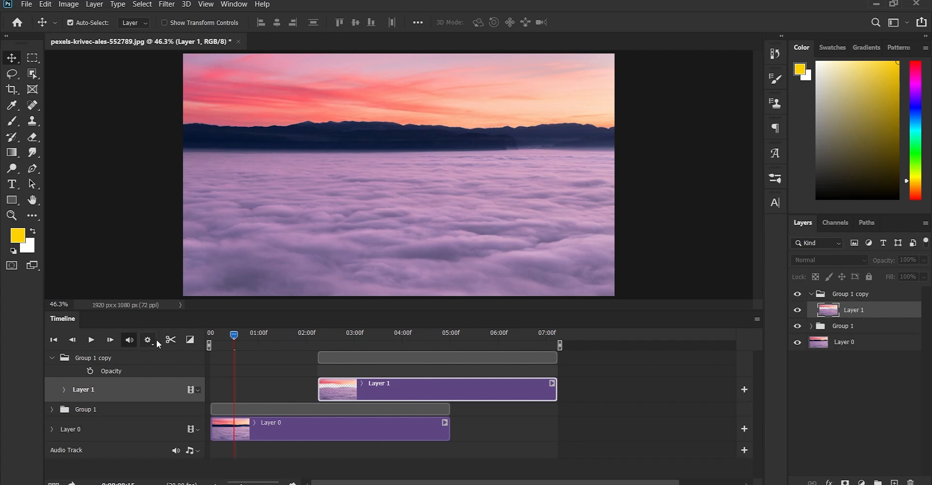
# Step: Apply a Fade to the start of Group 1 copy's clip, lengthen it to about 2.5 seconds, and preview the playback
pyautogui.click(190, 340)
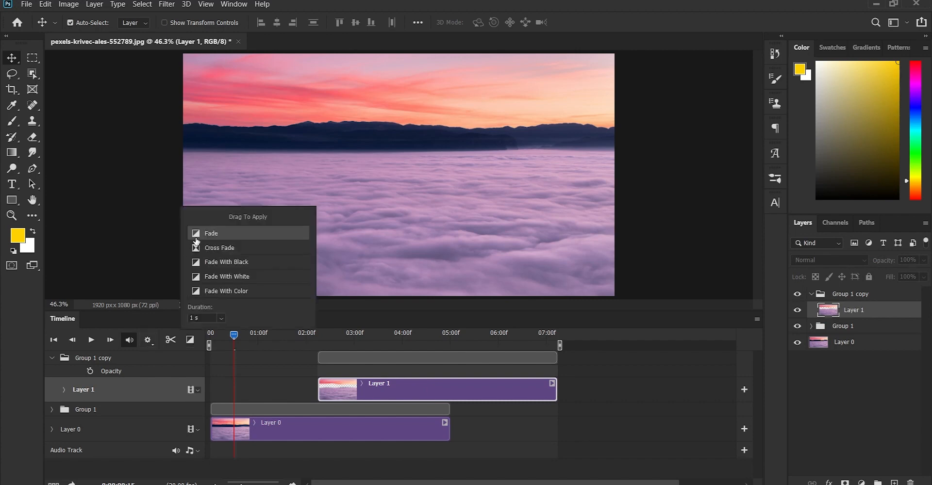
pyautogui.moveTo(200, 237); pyautogui.dragTo(345, 400)
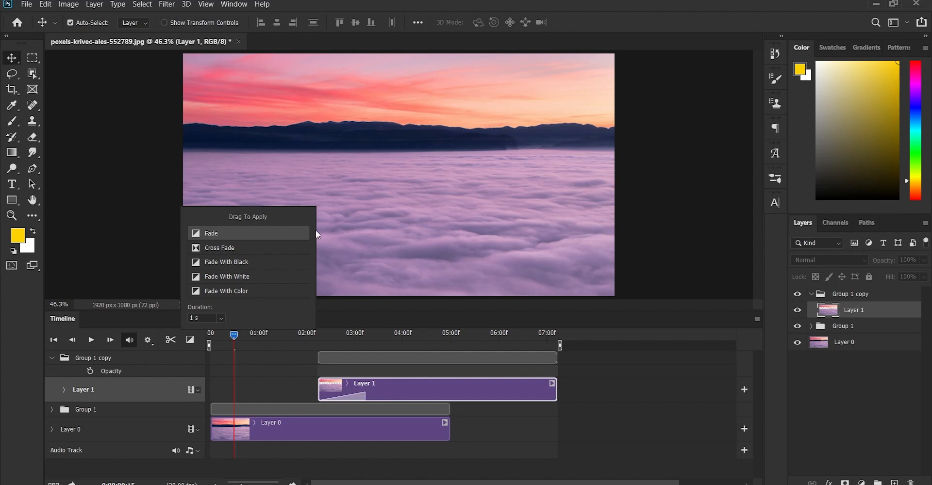
pyautogui.click(186, 342)
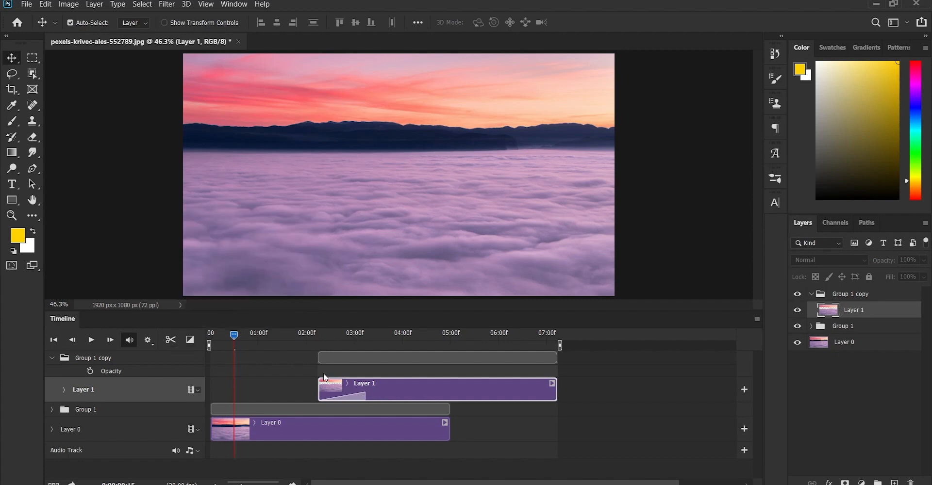
pyautogui.moveTo(363, 395); pyautogui.dragTo(440, 396)
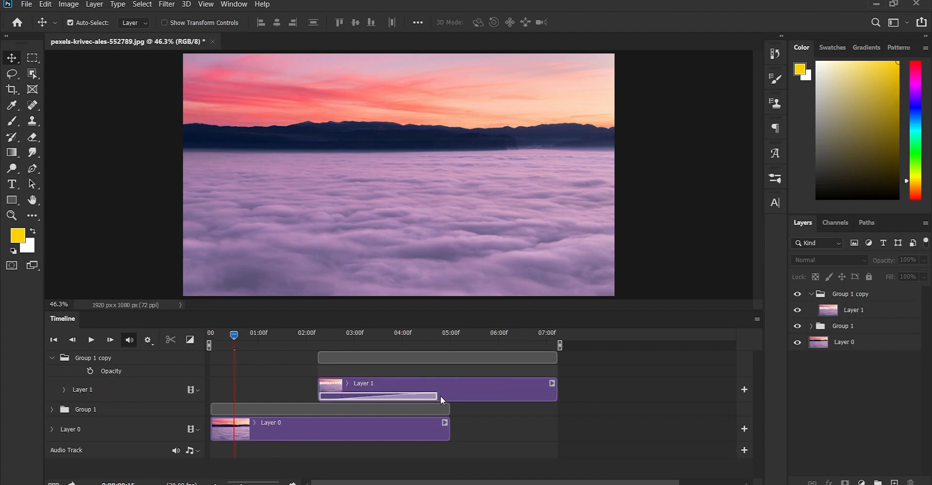
pyautogui.press('space')
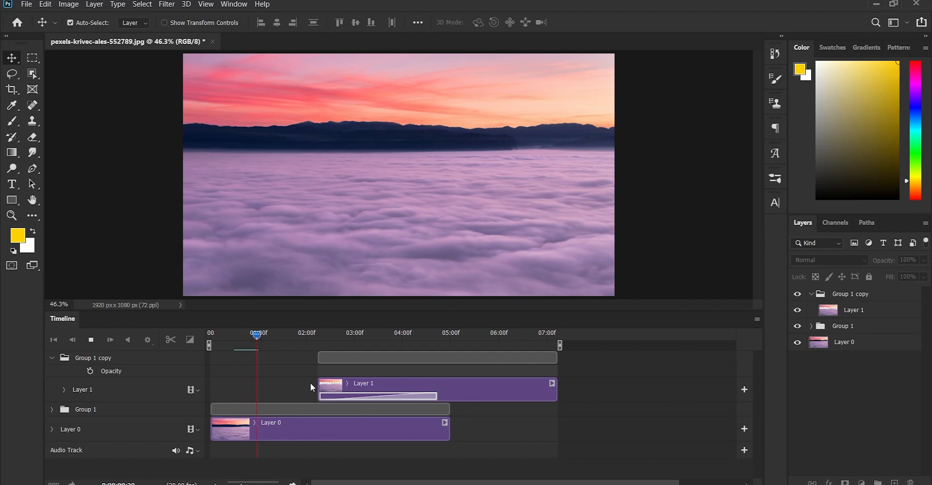
pyautogui.press('space')
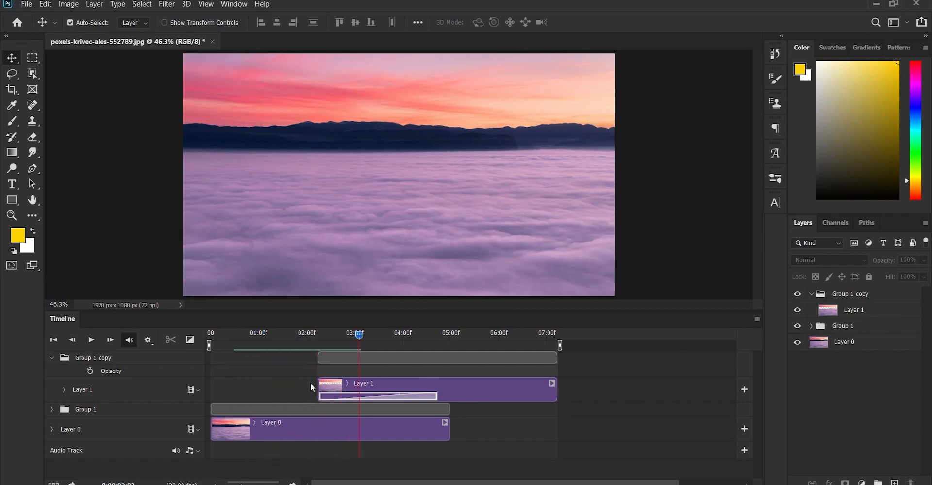
# Step: Duplicate Group 1 copy and expand the duplicate's tracks in the timeline
pyautogui.click(857, 294)
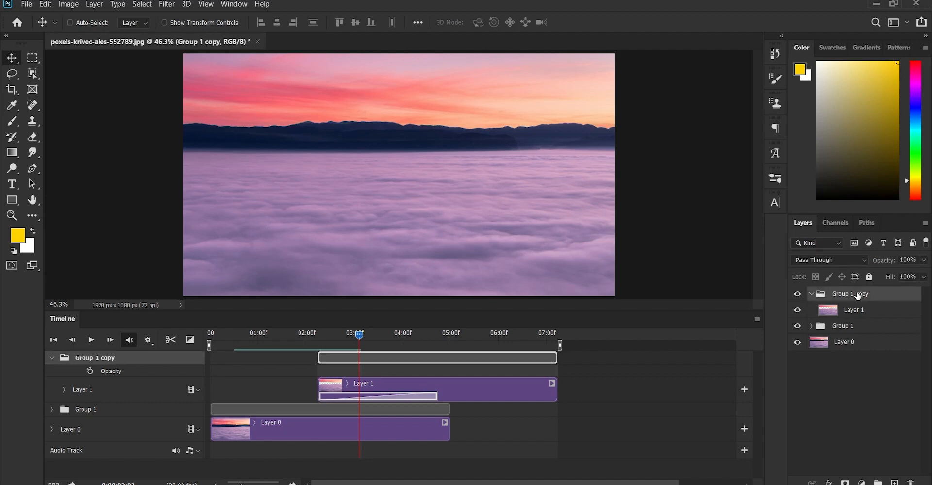
pyautogui.hotkey('ctrl', 'j')
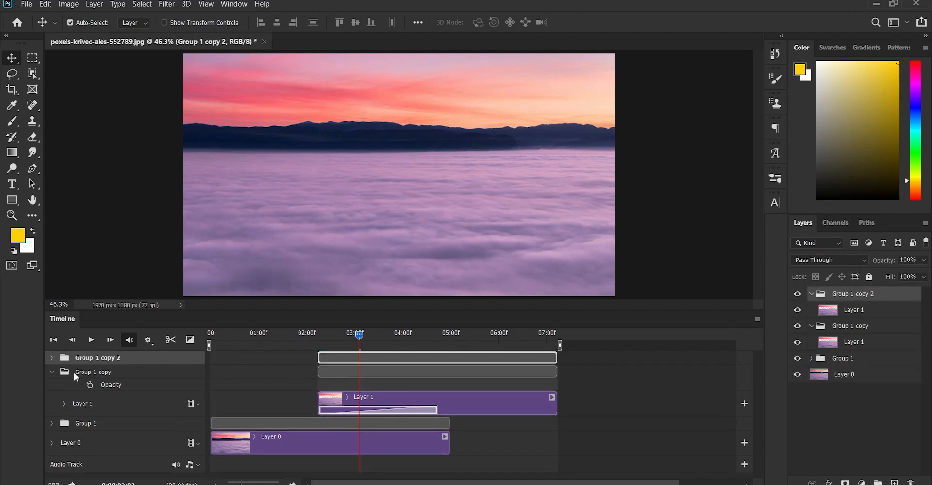
pyautogui.click(52, 358)
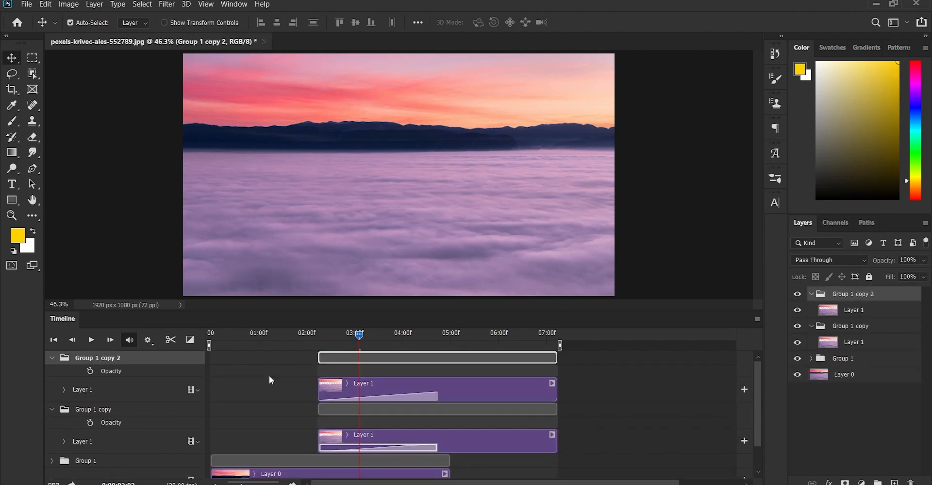
# Step: Add a Fade about 2.5 seconds long to the end of Group 1 copy 2's clip and remove its starting fade
pyautogui.click(189, 342)
pyautogui.moveTo(206, 237); pyautogui.dragTo(531, 402)
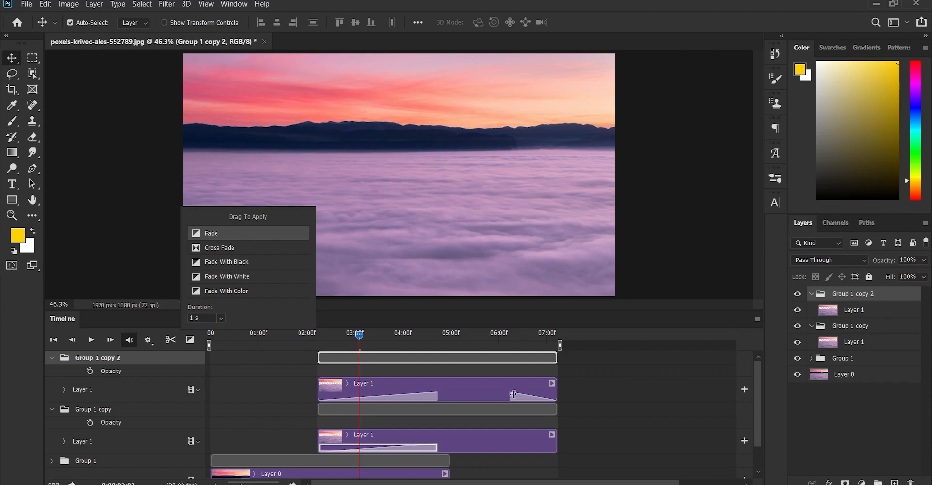
pyautogui.moveTo(511, 394); pyautogui.dragTo(438, 392)
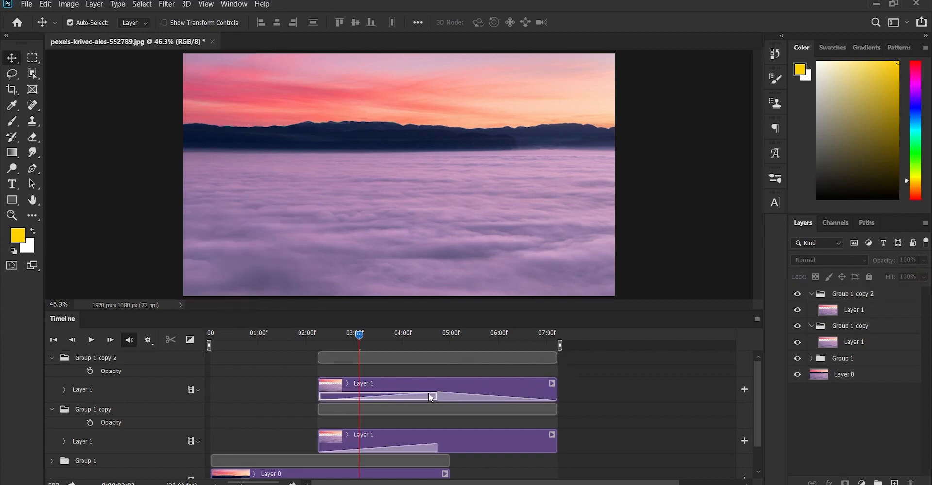
pyautogui.click(469, 399)
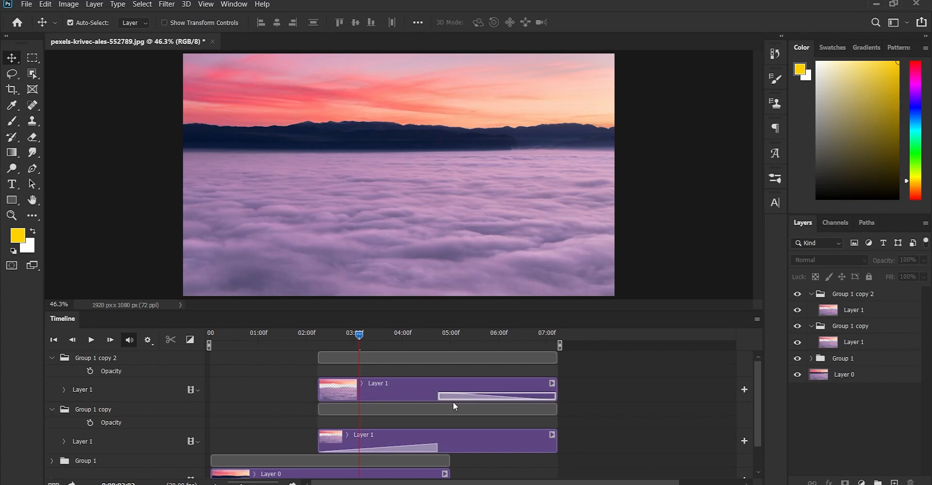
# Step: Shift Group 1 copy 2's clip earlier so that its fade-out starts near the timeline start and ends at about 2.4 seconds
pyautogui.moveTo(371, 391); pyautogui.dragTo(144, 387)
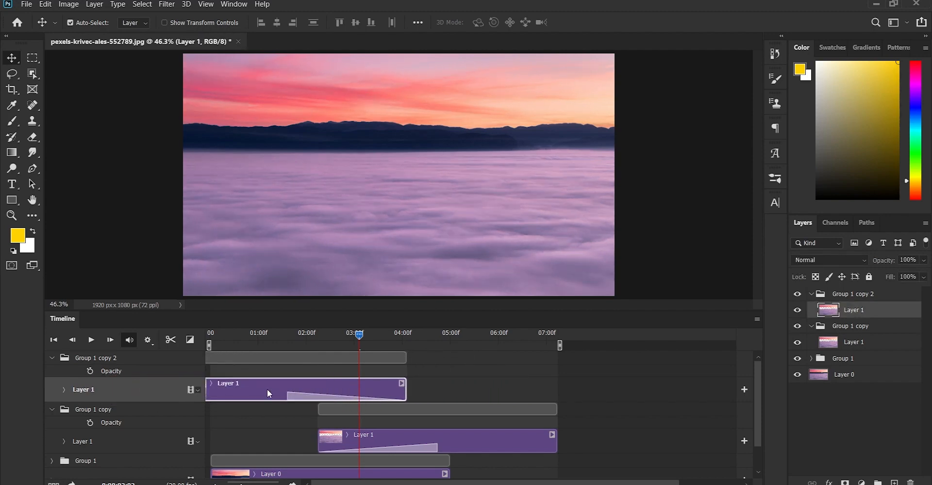
pyautogui.click(293, 400)
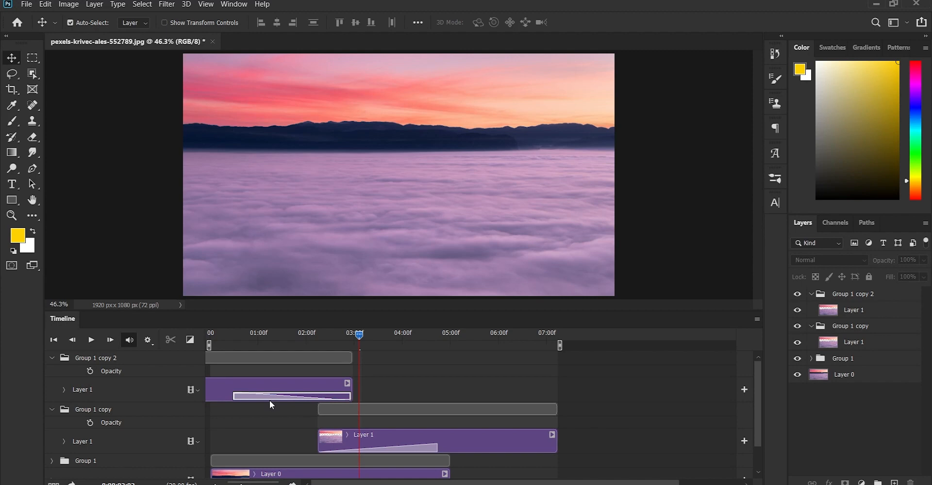
pyautogui.click(284, 389)
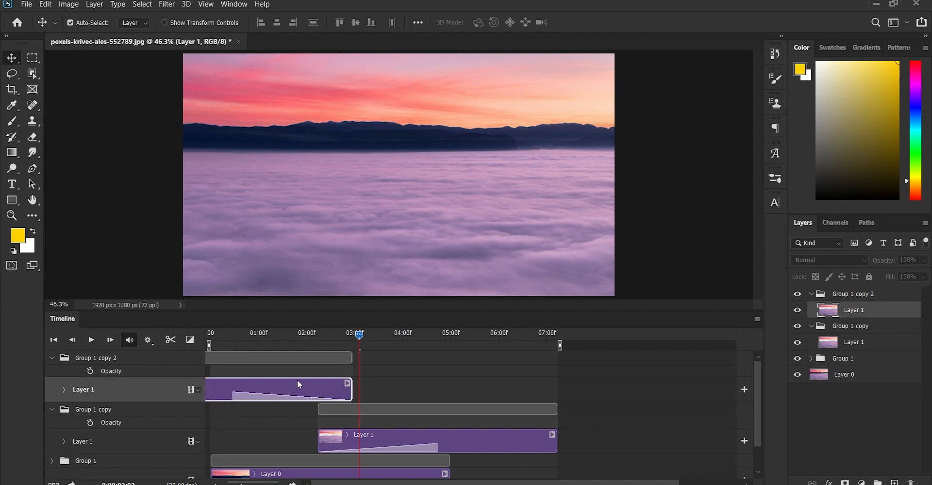
pyautogui.moveTo(299, 385); pyautogui.dragTo(268, 381)
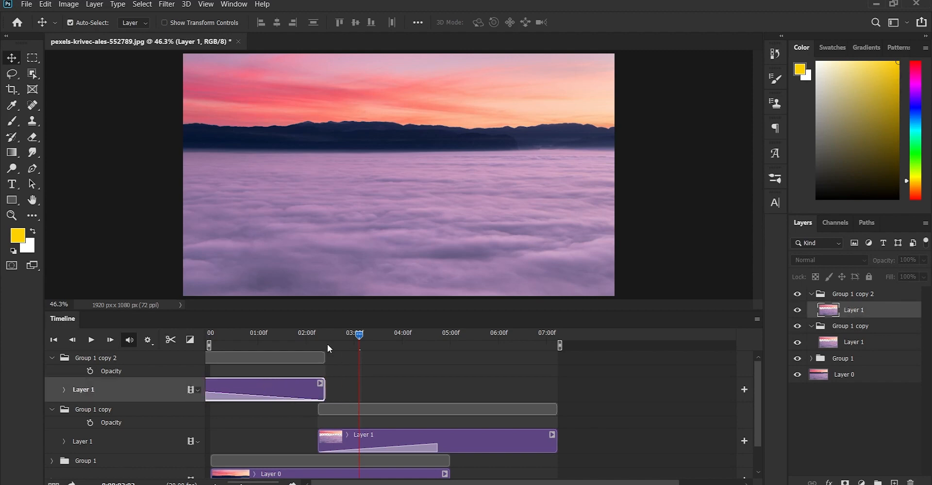
# Step: Play the animation from the timeline's start to check the fades and what shows past 05:00f
pyautogui.moveTo(353, 336); pyautogui.dragTo(113, 343)
pyautogui.press('space')
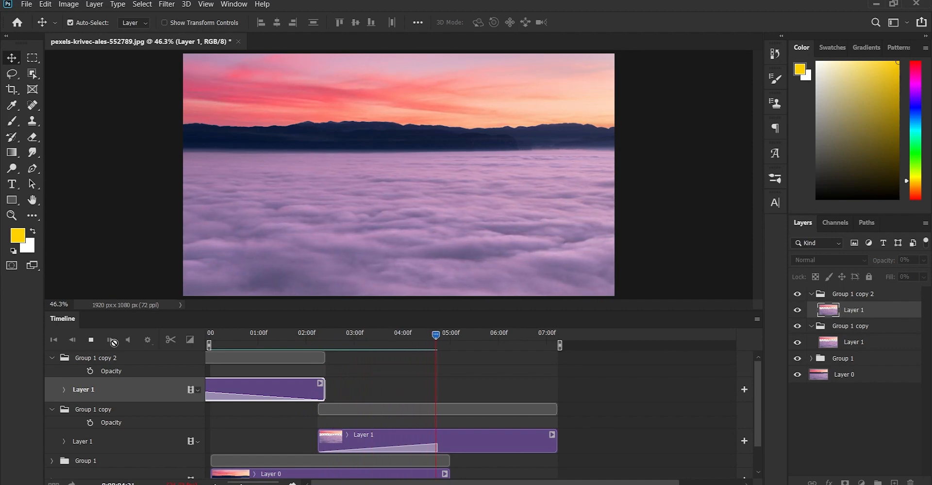
pyautogui.click(113, 342)
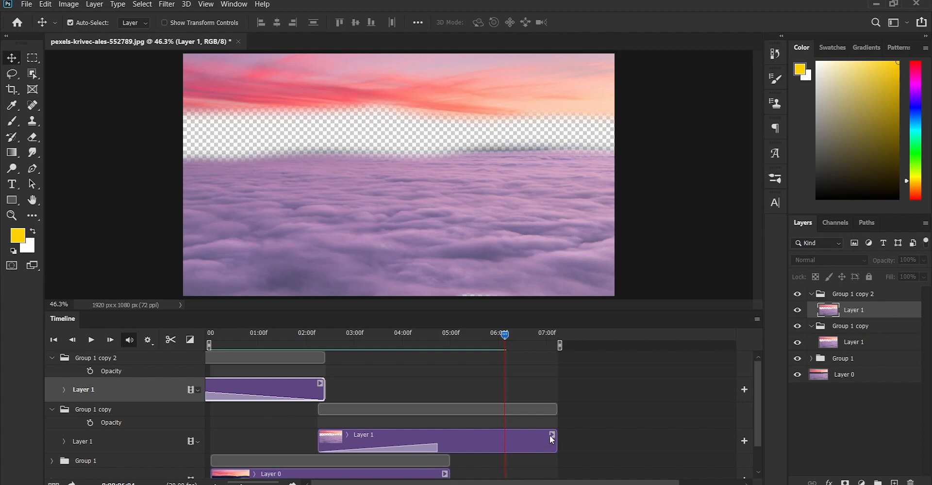
# Step: Trim the end of Group 1 copy's clip to 05:00f, level with the Layer 0 clip, and preview the loop
pyautogui.moveTo(555, 439); pyautogui.dragTo(453, 443)
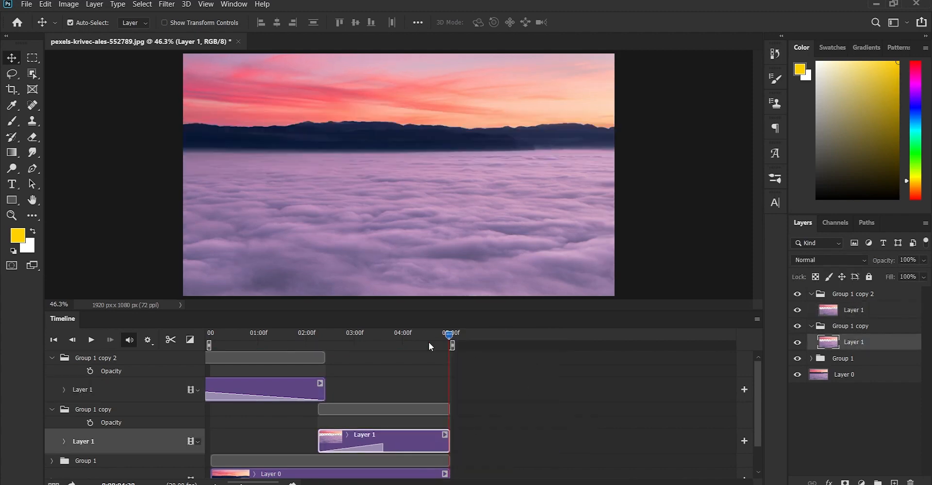
pyautogui.press('space')
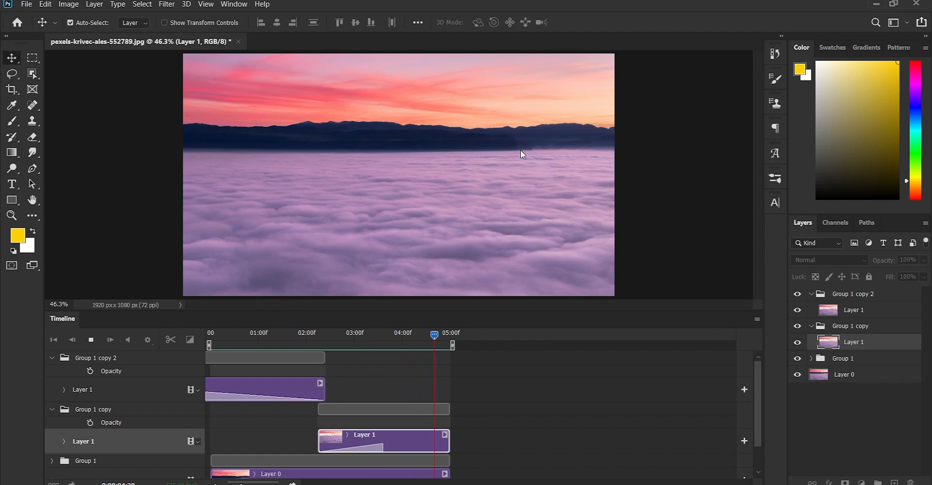
pyautogui.press('space')
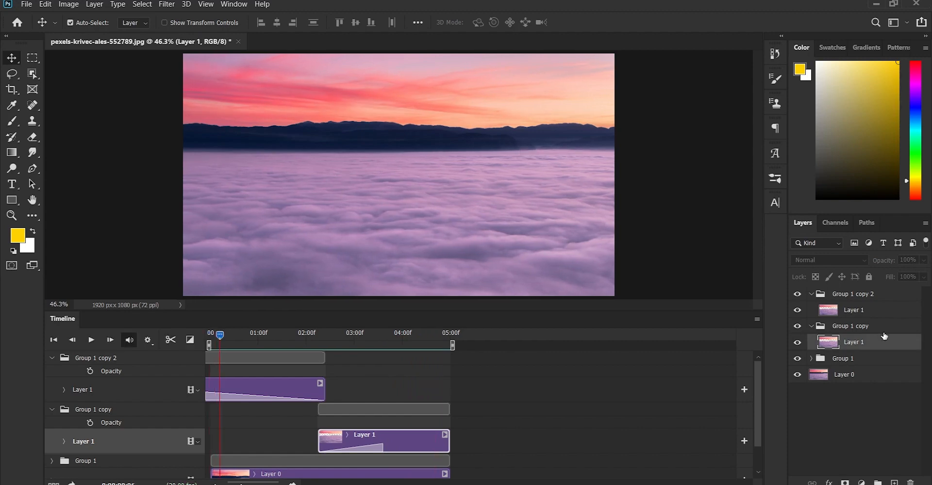
# Step: Duplicate Layer 0, place the copy above all groups in the layer stack, and extend its clip back to the timeline's start
pyautogui.click(870, 375)
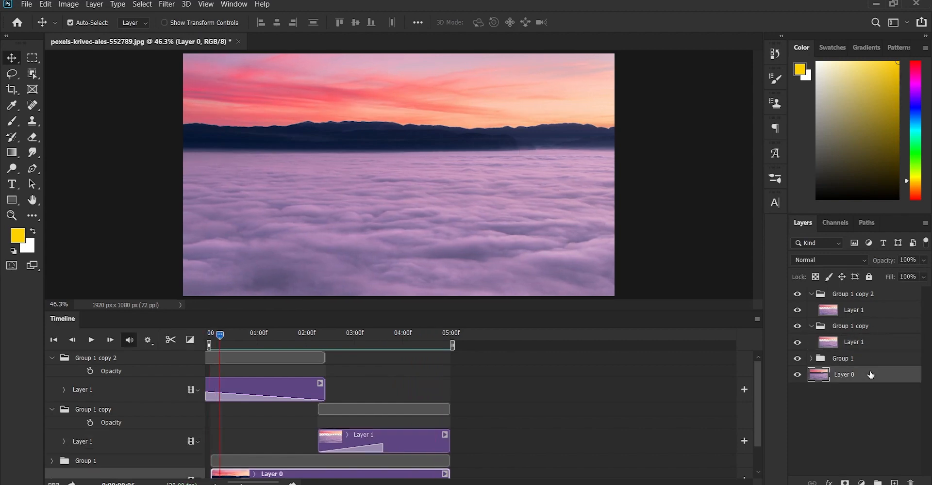
pyautogui.hotkey('ctrl', 'j')
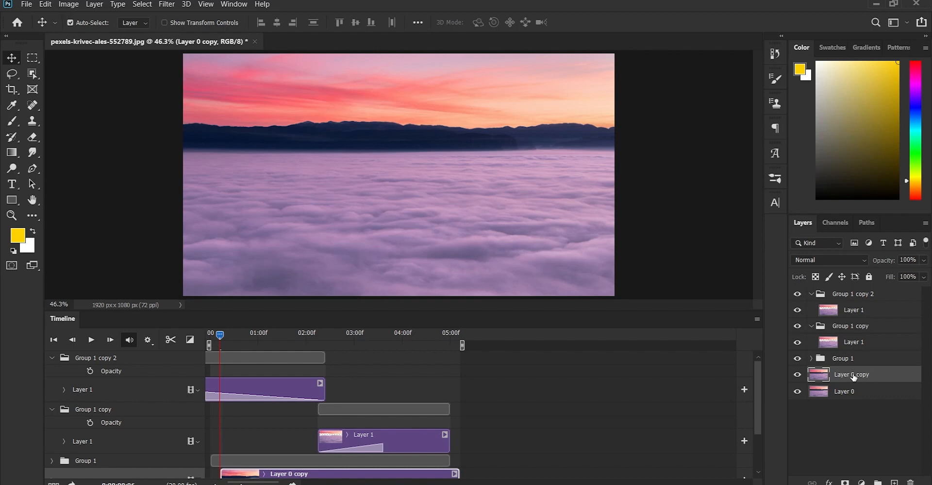
pyautogui.moveTo(854, 377); pyautogui.dragTo(840, 296)
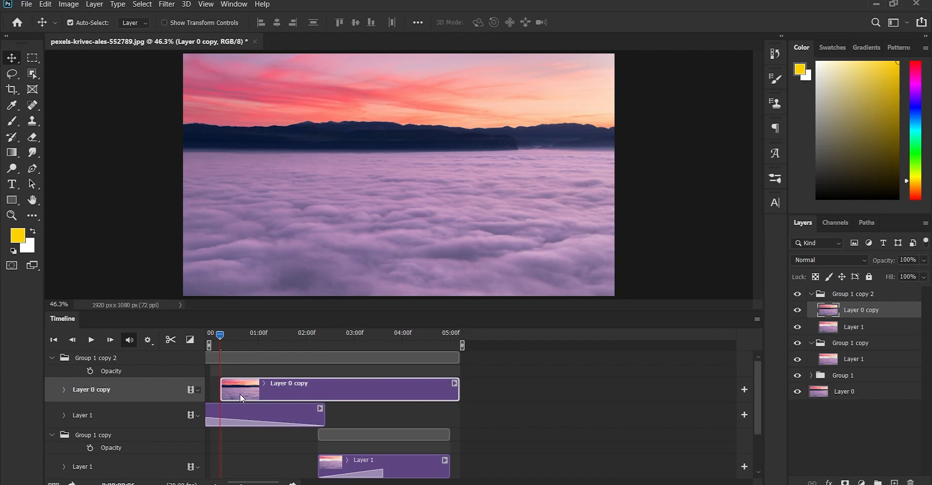
pyautogui.moveTo(222, 389); pyautogui.dragTo(203, 392)
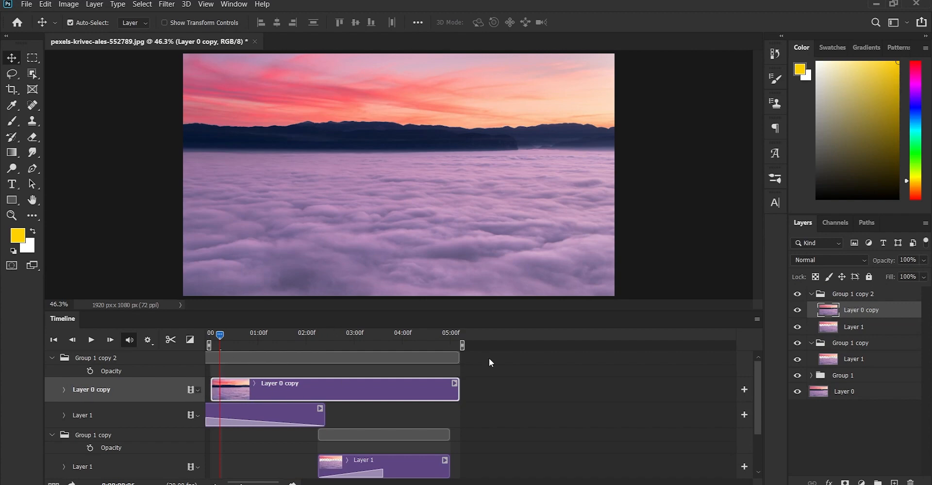
pyautogui.moveTo(875, 309); pyautogui.dragTo(875, 292)
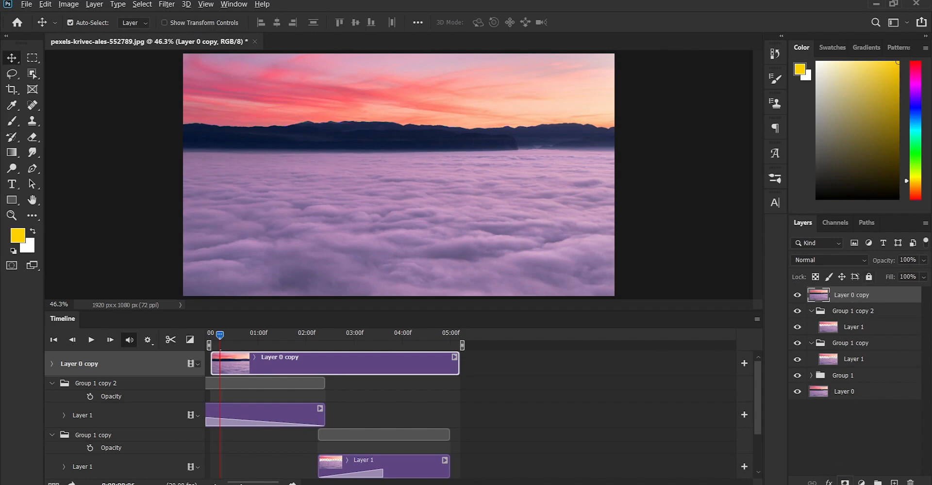
# Step: Add a black mask to Layer 0 copy and paint it white with a roughly 100 px brush along the mountains' base near the horizon
pyautogui.keyDown('alt'); pyautogui.click(844, 483); pyautogui.keyUp('alt')
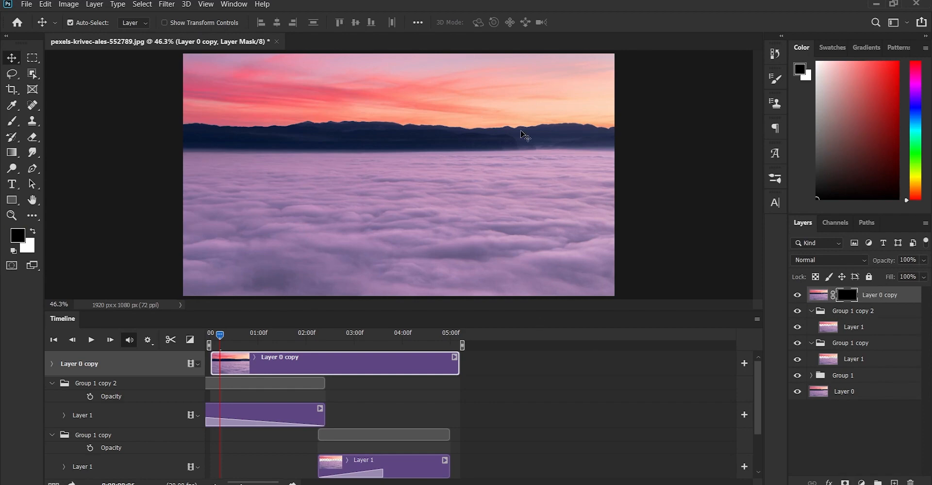
pyautogui.press('b')
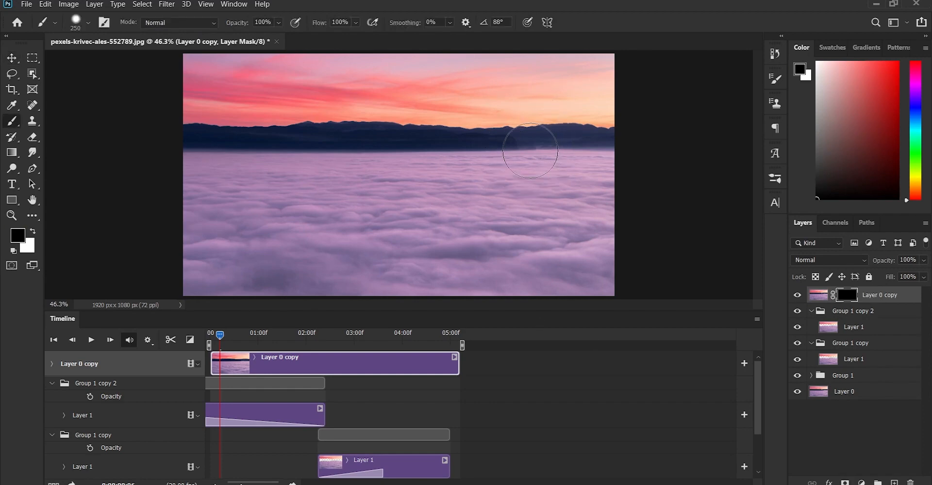
pyautogui.press('x')
pyautogui.press('[')
pyautogui.press('[')
pyautogui.press('[')
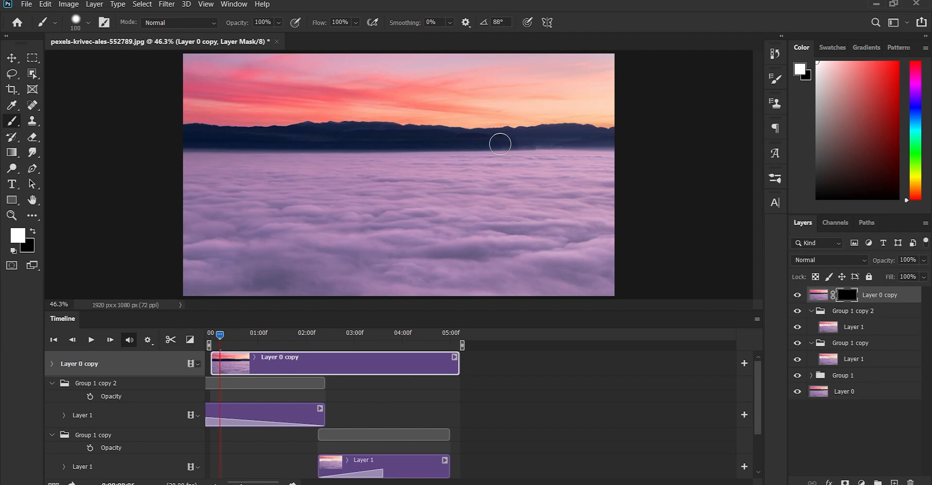
pyautogui.moveTo(484, 151); pyautogui.dragTo(546, 159)
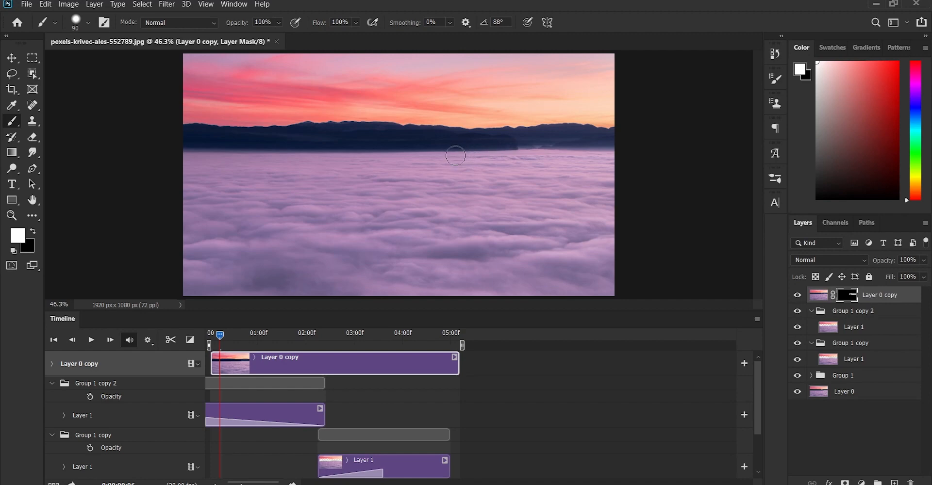
# Step: Play the animation to check the masked horizon and set the work area's end to 05:00f
pyautogui.press('space')
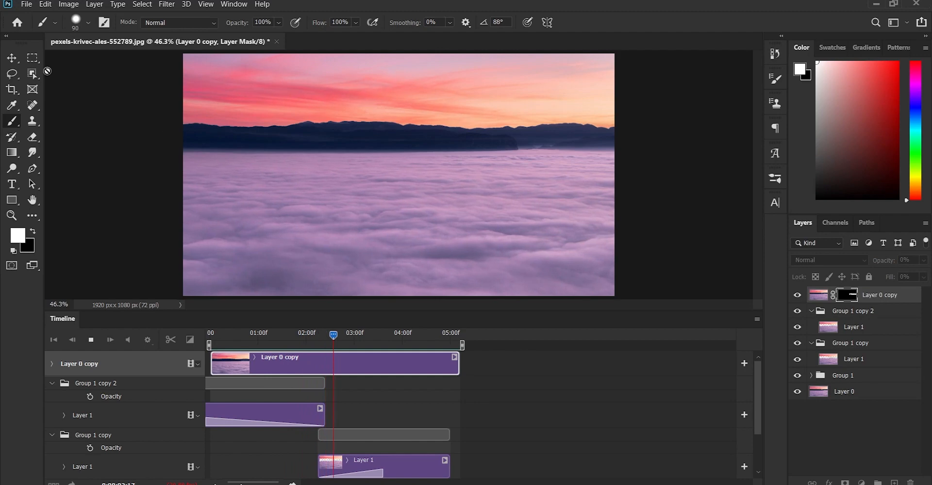
pyautogui.click(8, 65)
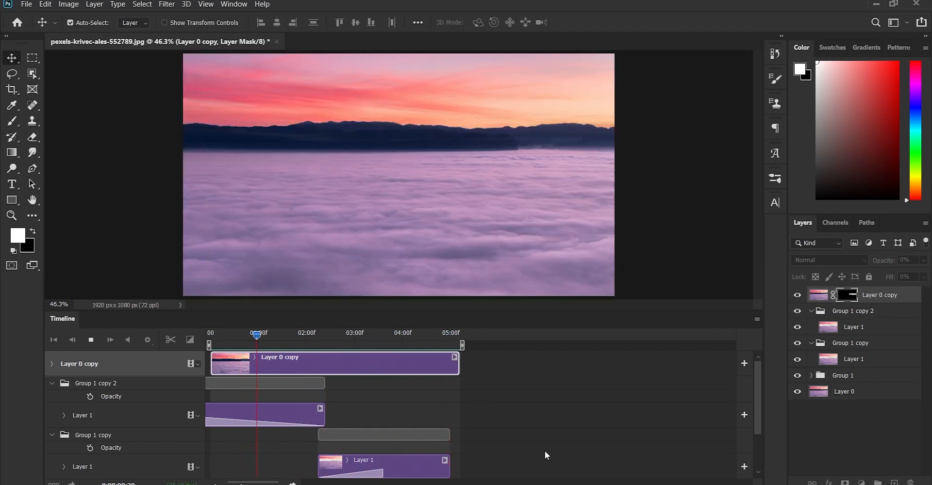
pyautogui.press('space')
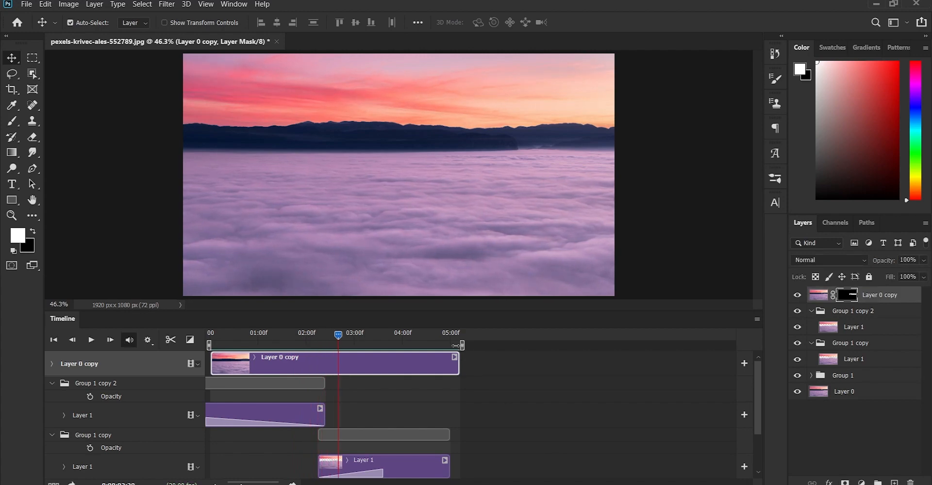
pyautogui.press('space')
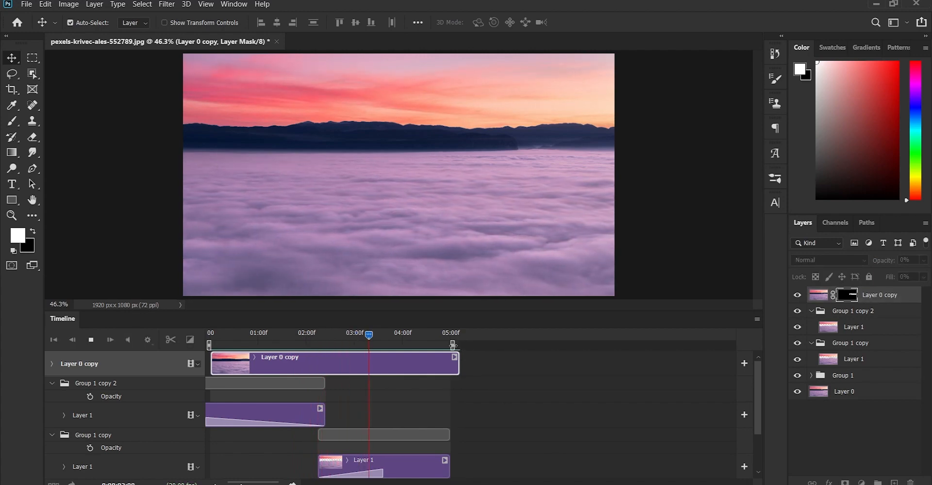